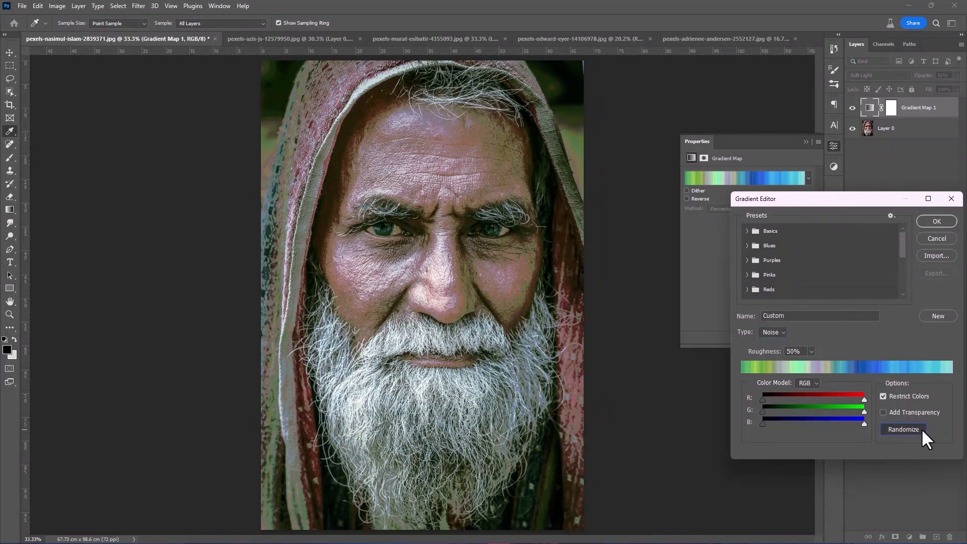
- Randomize the Gradient Map's noise gradient repeatedly until it gives warm orange tones
{"action": "left_click", "coordinate": [904, 429]}
{"action": "left_click", "coordinate": [904, 429]}
{"action": "left_click", "coordinate": [922, 430]}
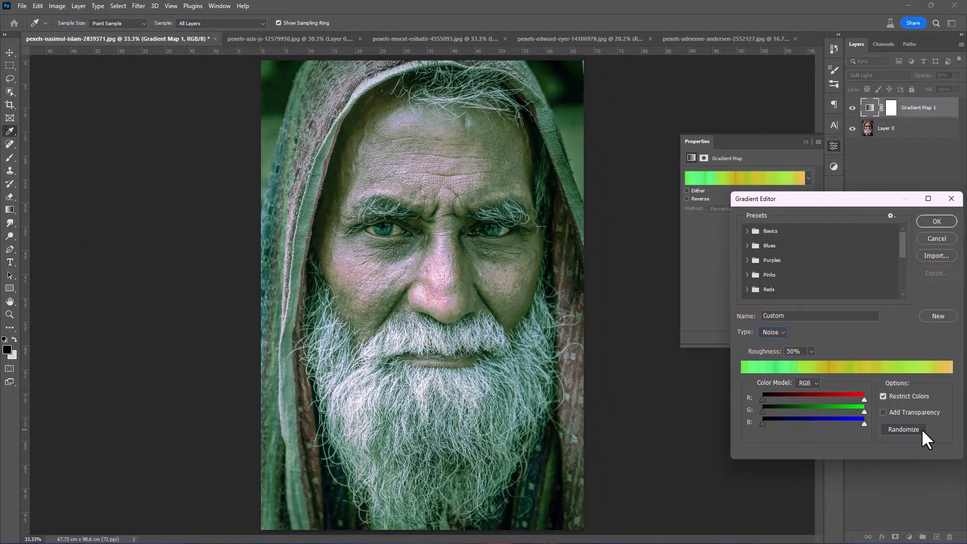
{"action": "left_click", "coordinate": [923, 430]}
{"action": "left_click", "coordinate": [923, 430]}
{"action": "left_click", "coordinate": [921, 428]}
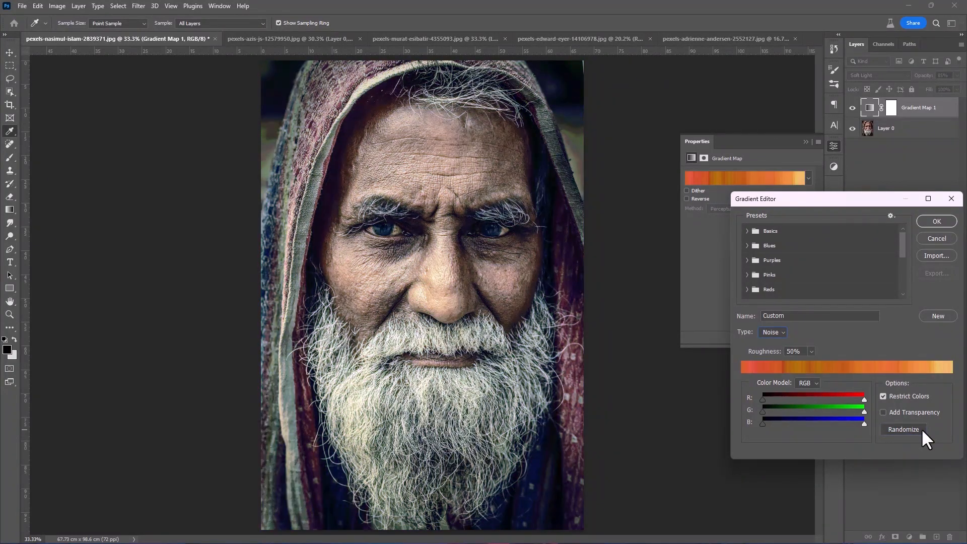
- Keep Restrict Colors on, set the noise gradient's roughness to 45%, and accept the gradient
{"action": "left_click", "coordinate": [904, 395]}
{"action": "left_click", "coordinate": [905, 396]}
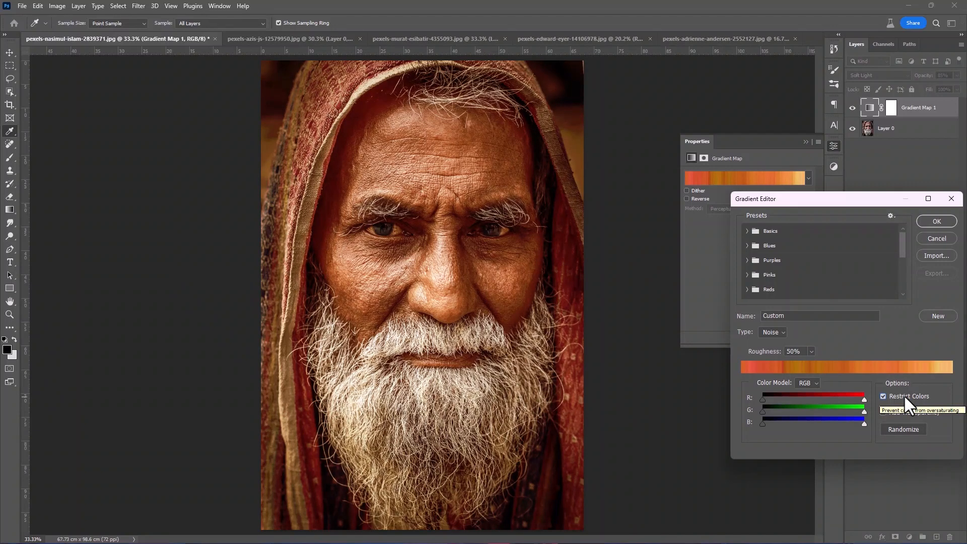
{"action": "mouse_move", "coordinate": [772, 356]}
{"action": "left_mouse_down"}
{"action": "mouse_move", "coordinate": [783, 355]}
{"action": "mouse_move", "coordinate": [754, 354]}
{"action": "mouse_move", "coordinate": [780, 357]}
{"action": "left_mouse_up"}
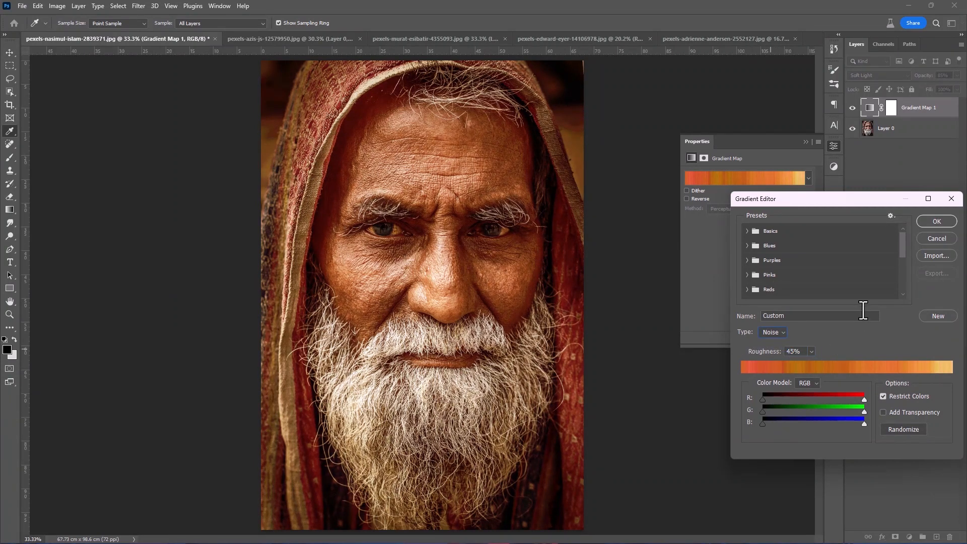
{"action": "left_click", "coordinate": [950, 221]}
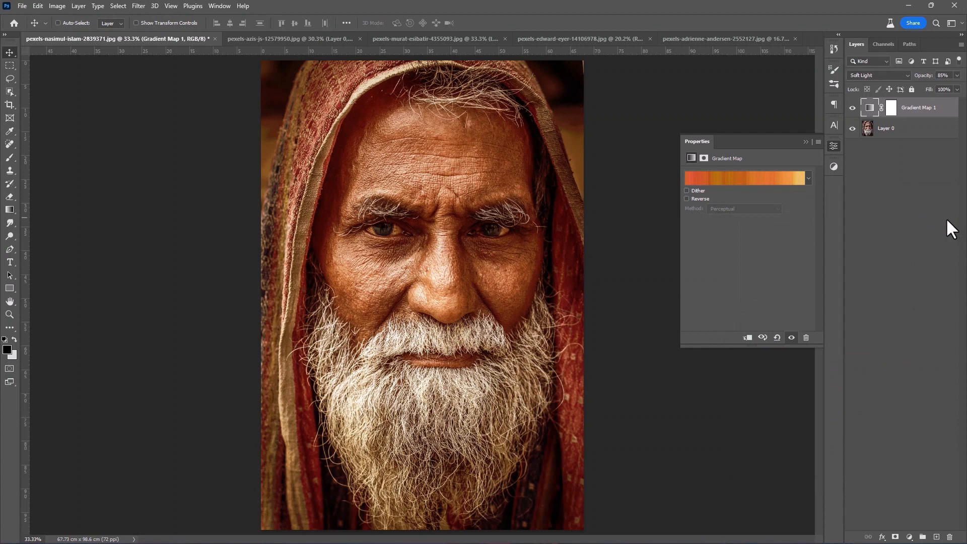
- Lower the Gradient Map layer's opacity to 58%
{"action": "left_click", "coordinate": [806, 141]}
{"action": "left_click_drag", "start_coordinate": [928, 80], "coordinate": [905, 100]}
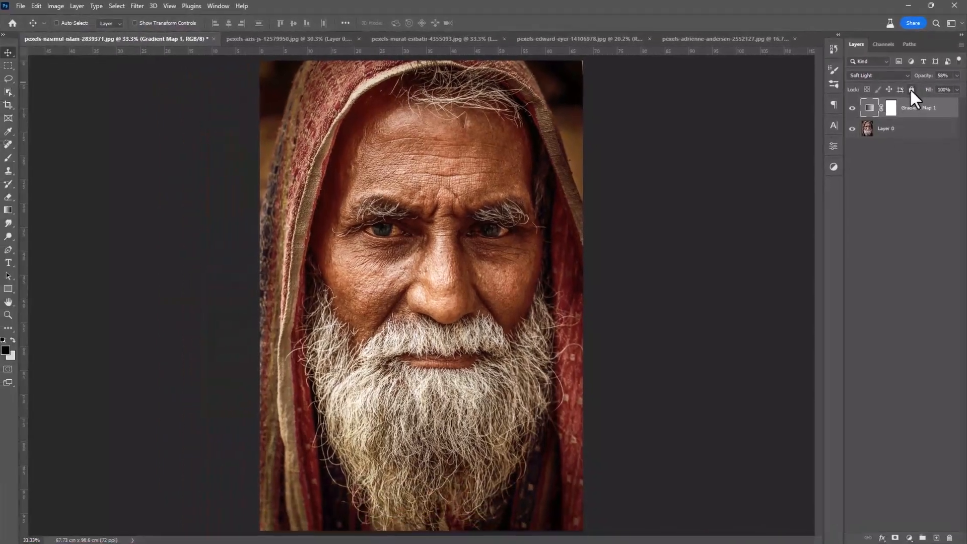
{"action": "left_click", "coordinate": [839, 120]}
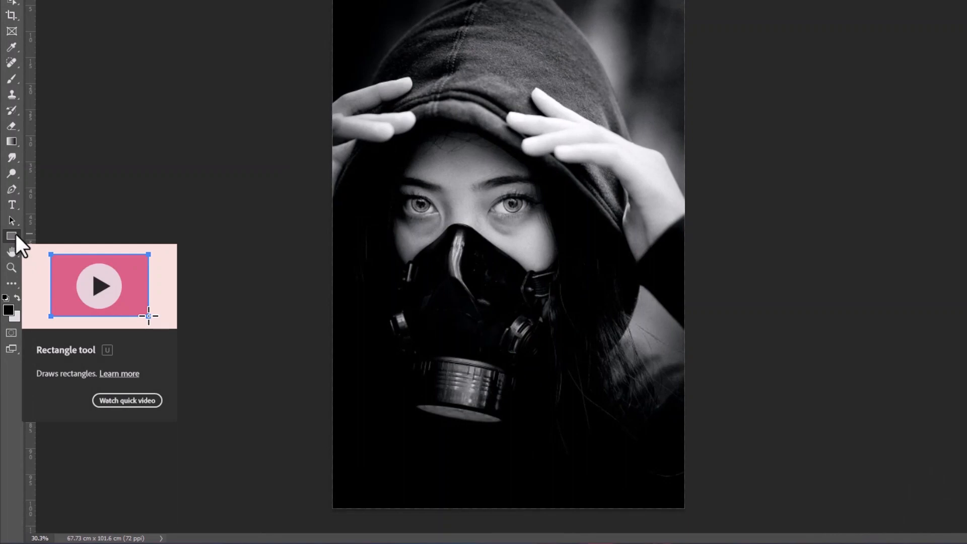
- Draw a rectangle about 1980 × 331 px across the lower part of the hooded portrait and fill it with solid light grey
{"action": "left_click", "coordinate": [11, 236]}
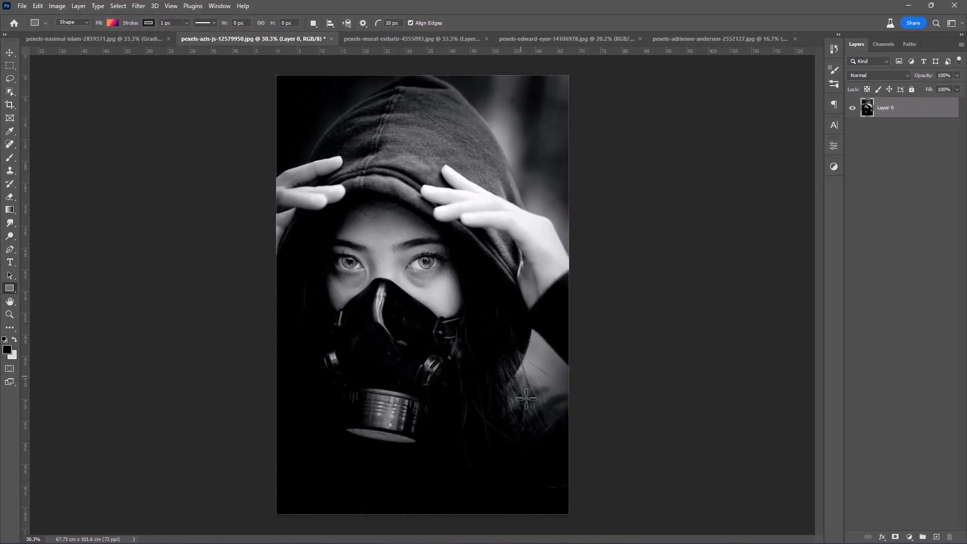
{"action": "left_click_drag", "start_coordinate": [572, 449], "coordinate": [271, 499]}
{"action": "left_click", "coordinate": [718, 247]}
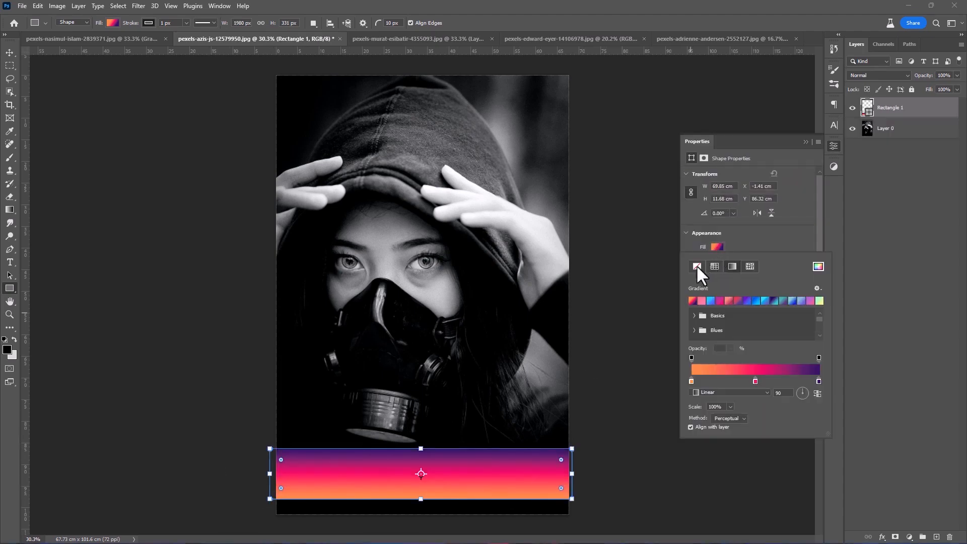
{"action": "left_click", "coordinate": [697, 266]}
{"action": "left_click", "coordinate": [820, 301]}
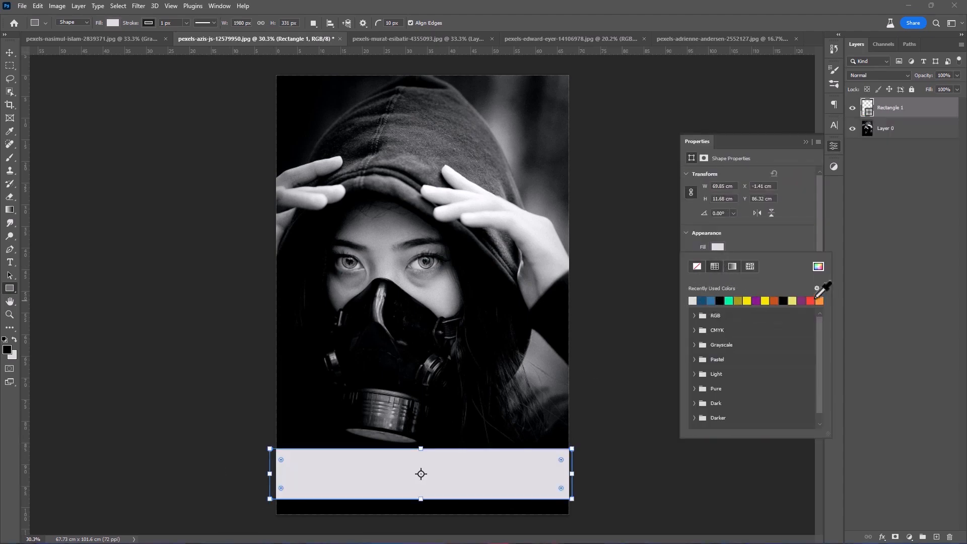
{"action": "left_click", "coordinate": [795, 252]}
{"action": "left_click", "coordinate": [806, 142]}
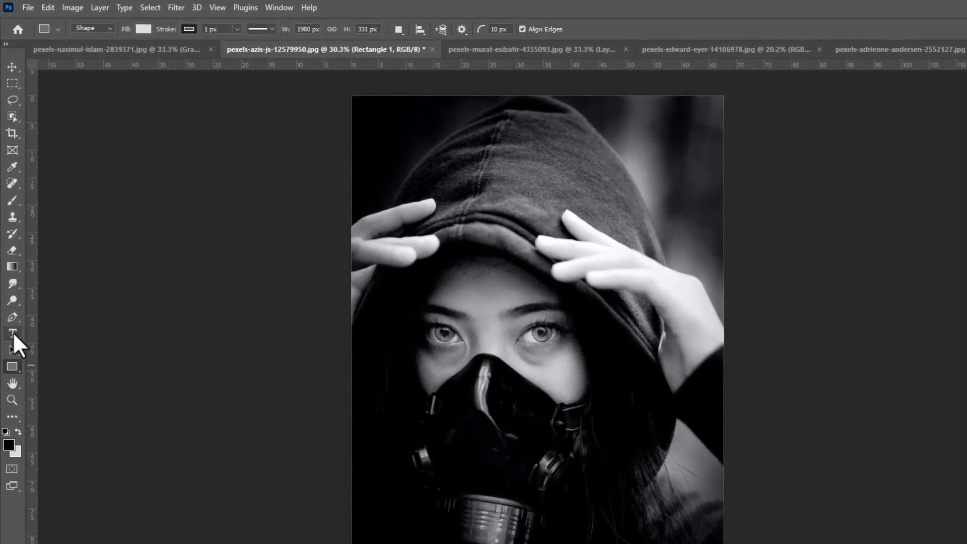
- Add the text "super girl" in Bowlby One SC and move it onto the light grey band
{"action": "left_click", "coordinate": [13, 333]}
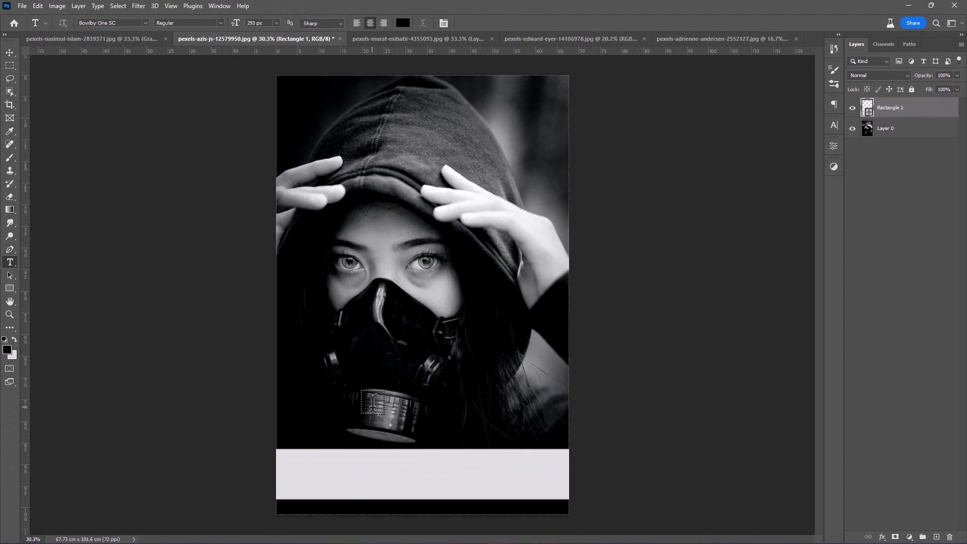
{"action": "left_click", "coordinate": [373, 401]}
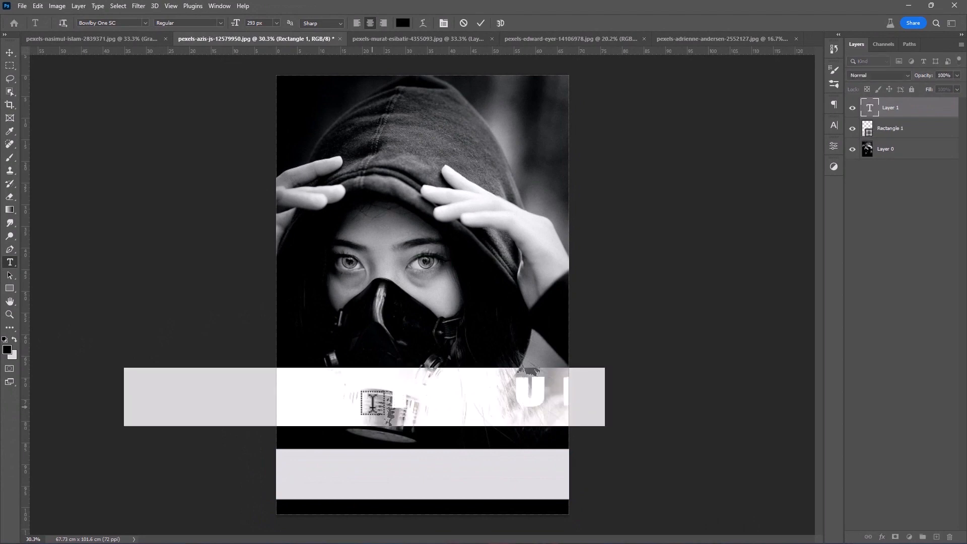
{"action": "key", "text": "BackSpace"}
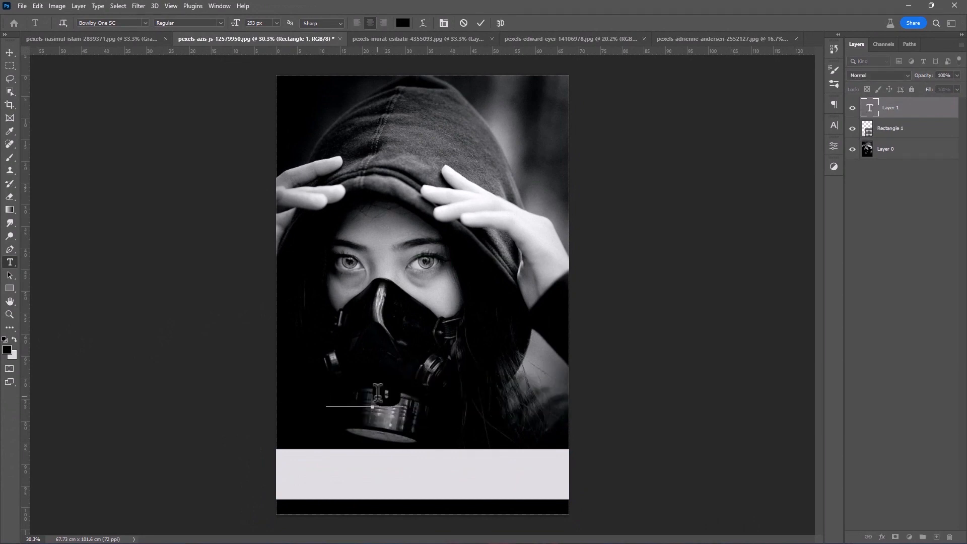
{"action": "type", "text": "RL"}
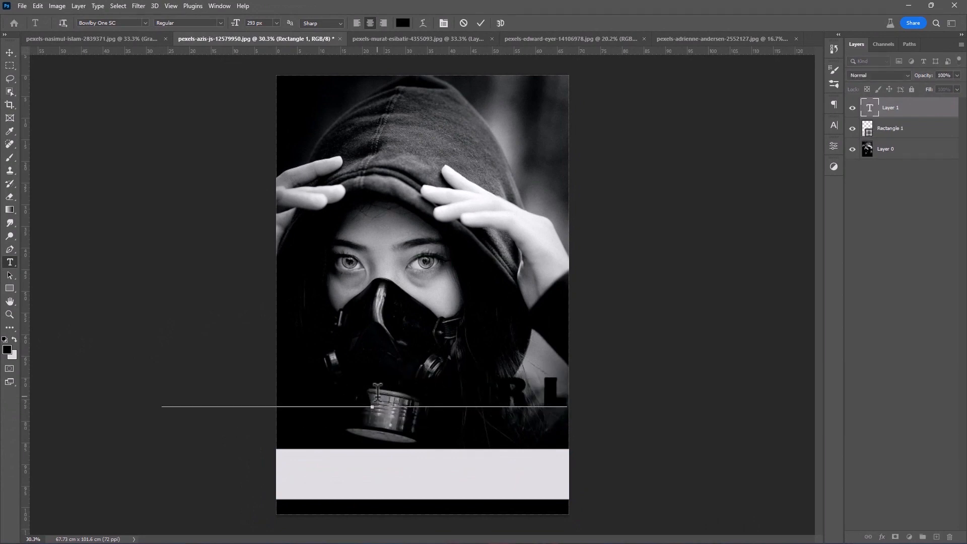
{"action": "left_click", "coordinate": [480, 23]}
{"action": "key", "text": "v"}
{"action": "left_click_drag", "start_coordinate": [435, 392], "coordinate": [454, 486]}
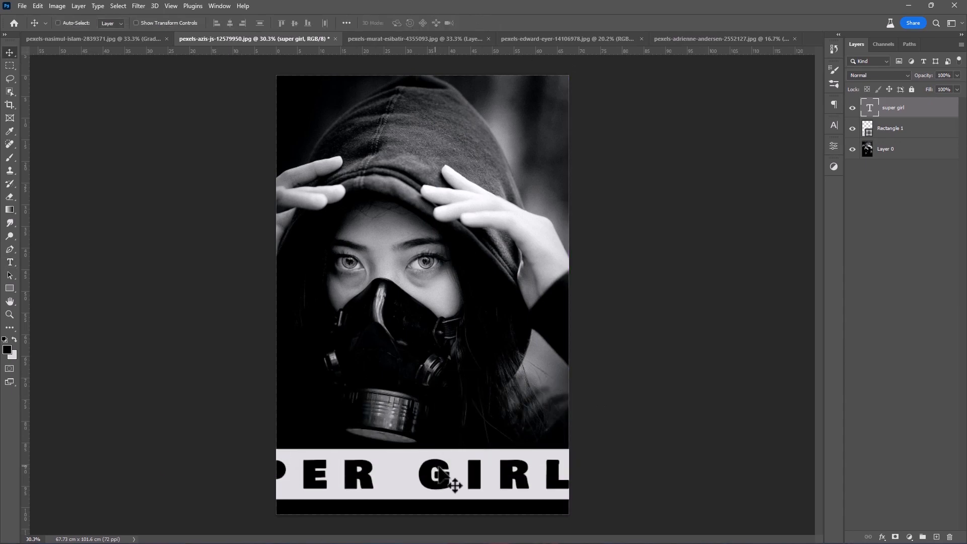
- Reduce the text size to 203 px and position the whole title centred within the grey band
{"action": "left_click", "coordinate": [835, 125]}
{"action": "left_click_drag", "start_coordinate": [700, 153], "coordinate": [675, 156]}
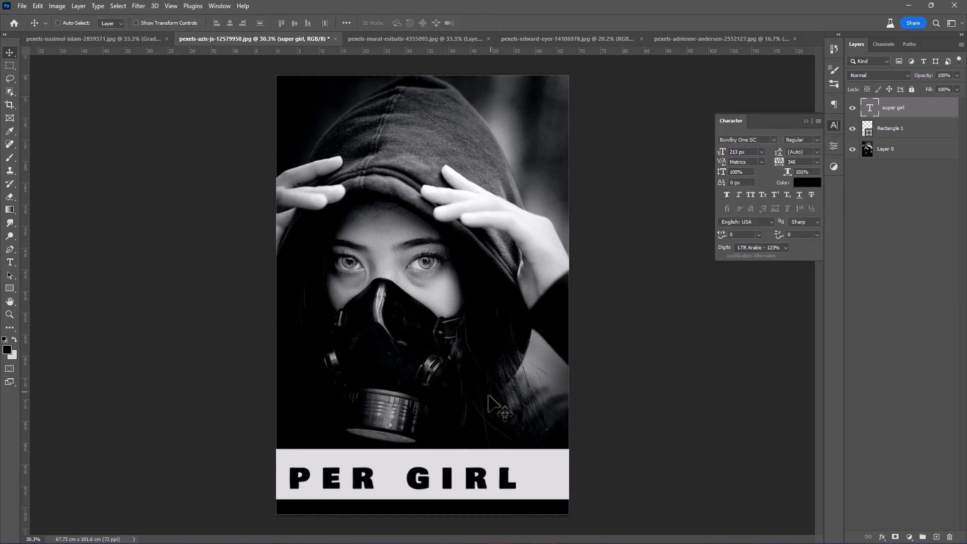
{"action": "left_click_drag", "start_coordinate": [452, 487], "coordinate": [492, 483]}
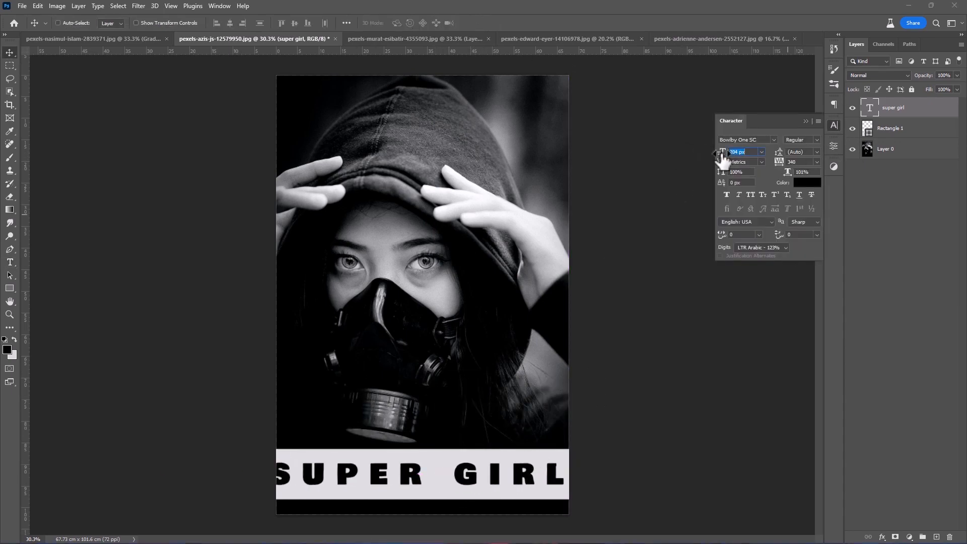
{"action": "left_click_drag", "start_coordinate": [722, 152], "coordinate": [716, 153]}
{"action": "left_click_drag", "start_coordinate": [385, 488], "coordinate": [382, 479]}
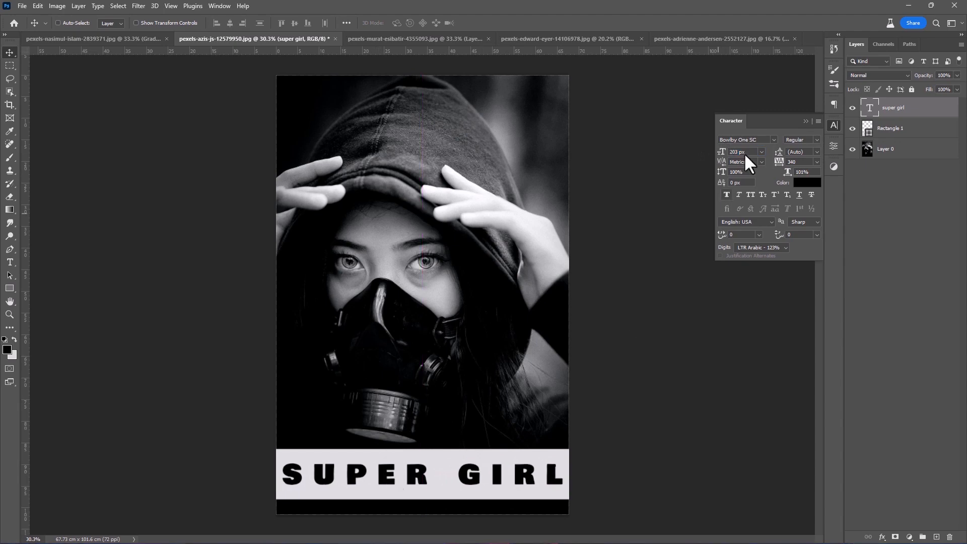
{"action": "left_click", "coordinate": [806, 121]}
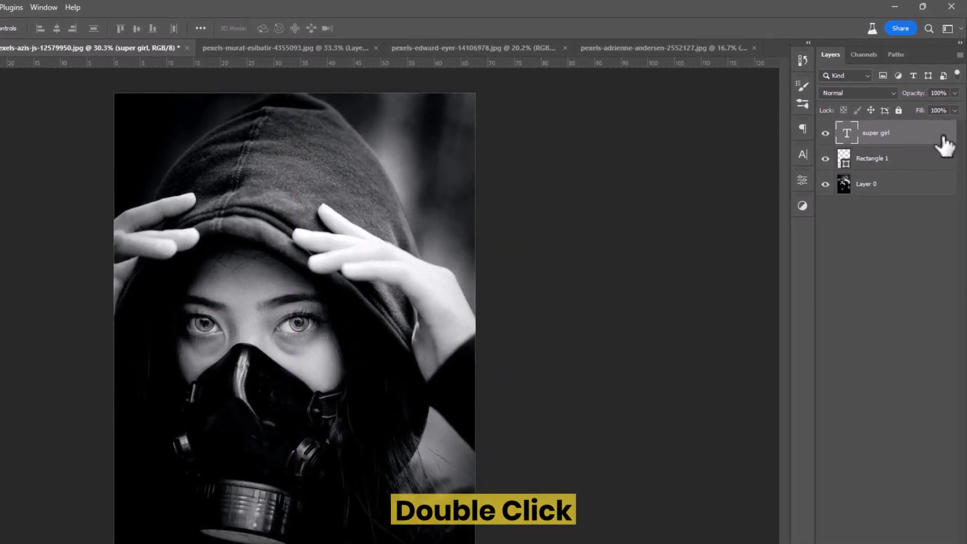
- Set the text layer's knockout to Shallow and its fill opacity to 0% in its blending options
{"action": "double_click", "coordinate": [944, 145]}
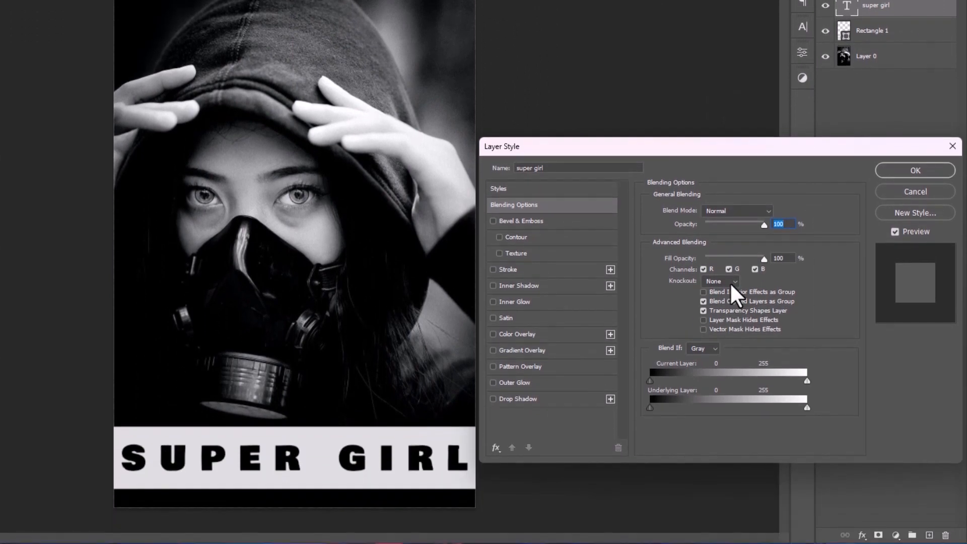
{"action": "left_click", "coordinate": [733, 408]}
{"action": "left_click", "coordinate": [734, 301]}
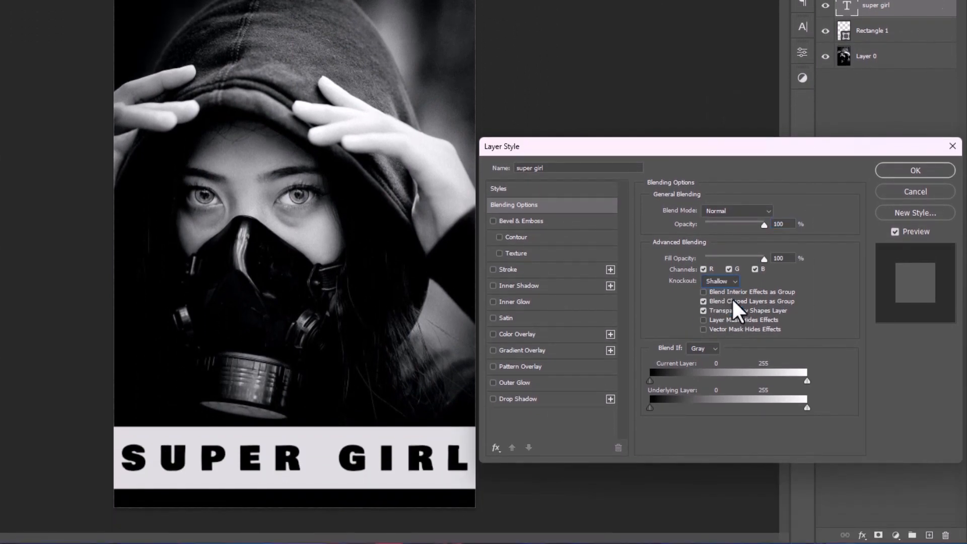
{"action": "left_click_drag", "start_coordinate": [765, 259], "coordinate": [694, 269]}
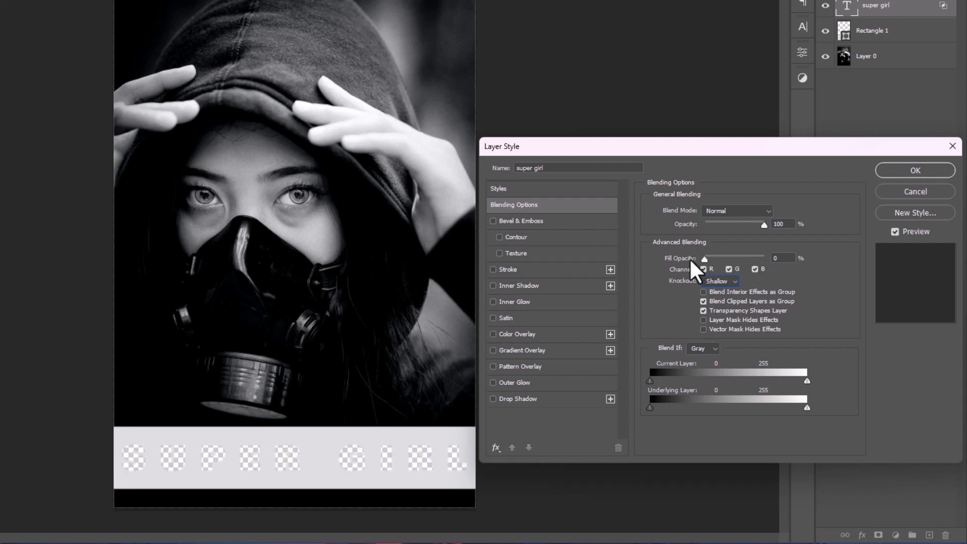
{"action": "left_click", "coordinate": [929, 173]}
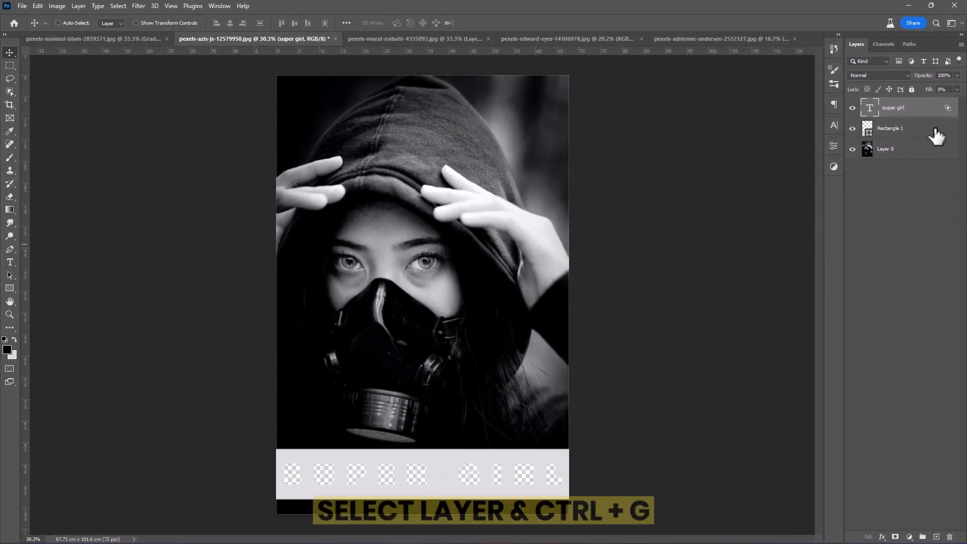
- Group the text and rectangle layers and move the group up across the woman's eyes
{"action": "left_click", "coordinate": [937, 135], "text": "ctrl"}
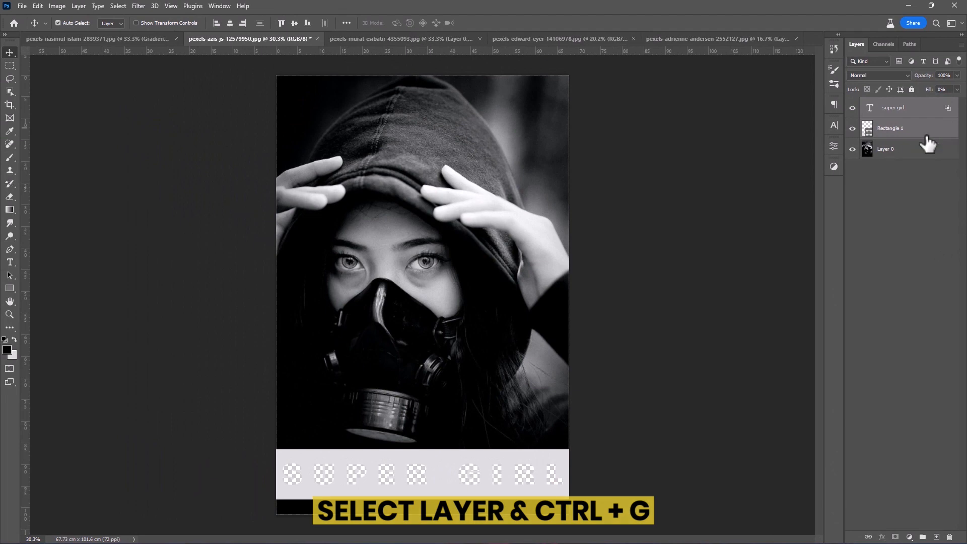
{"action": "key", "text": "ctrl+g"}
{"action": "left_click_drag", "start_coordinate": [449, 466], "coordinate": [447, 258]}
- Rotate the title group by -90 degrees
{"action": "key", "text": "ctrl+t"}
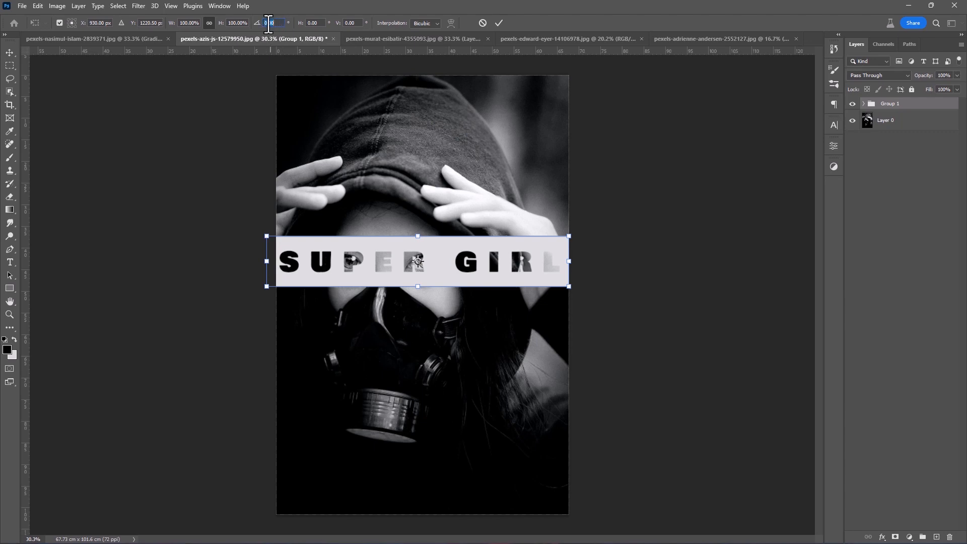
{"action": "type", "text": "-90"}
{"action": "key", "text": "Return"}
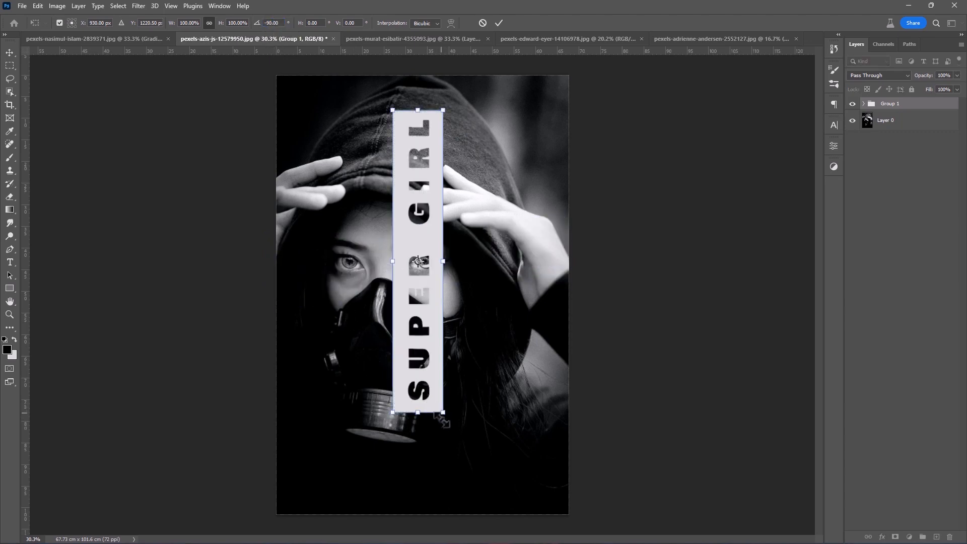
- Scale the rotated group to about 146% so it spans the photo's height and place it along the photo's right edge
{"action": "left_click_drag", "start_coordinate": [446, 419], "coordinate": [474, 506]}
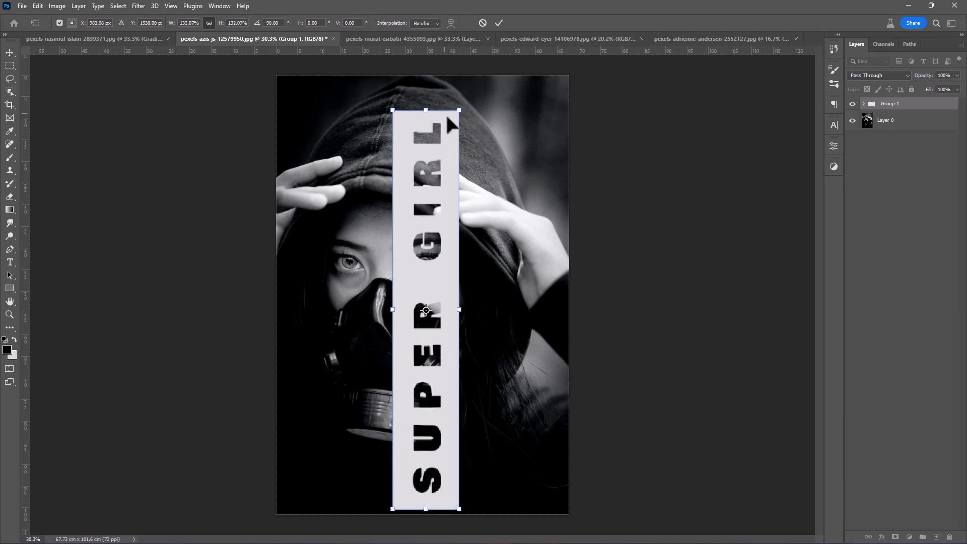
{"action": "left_click_drag", "start_coordinate": [459, 110], "coordinate": [479, 80]}
{"action": "left_click_drag", "start_coordinate": [456, 176], "coordinate": [557, 175]}
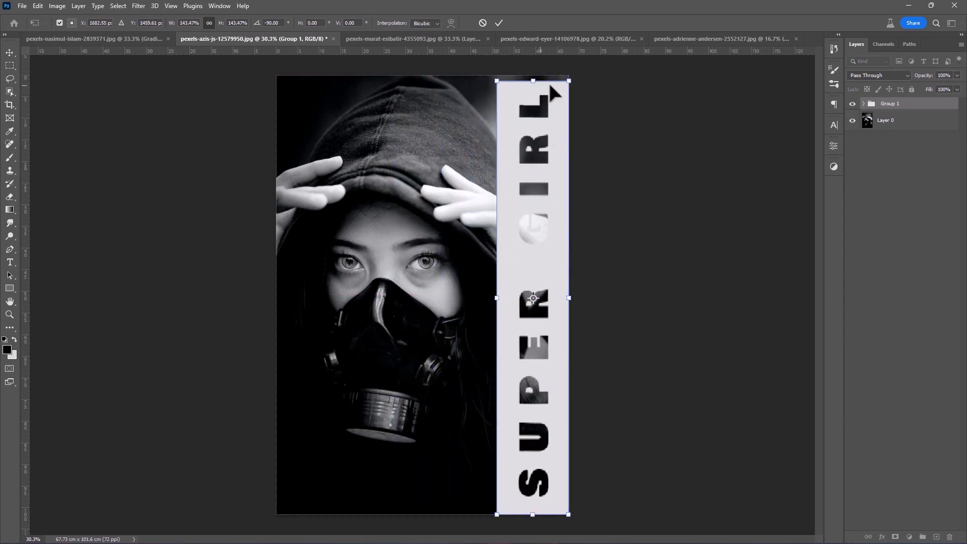
{"action": "left_click_drag", "start_coordinate": [507, 78], "coordinate": [507, 71]}
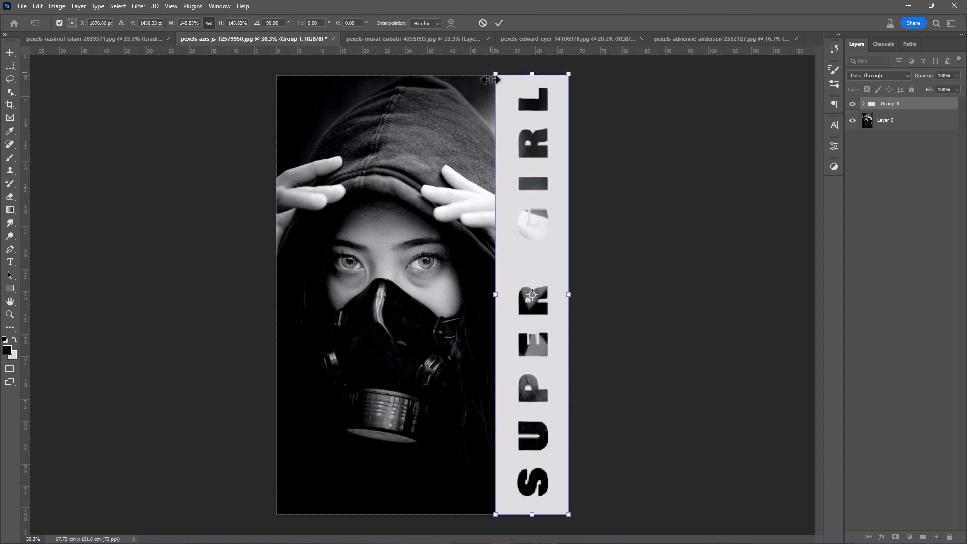
{"action": "left_click_drag", "start_coordinate": [520, 243], "coordinate": [529, 243]}
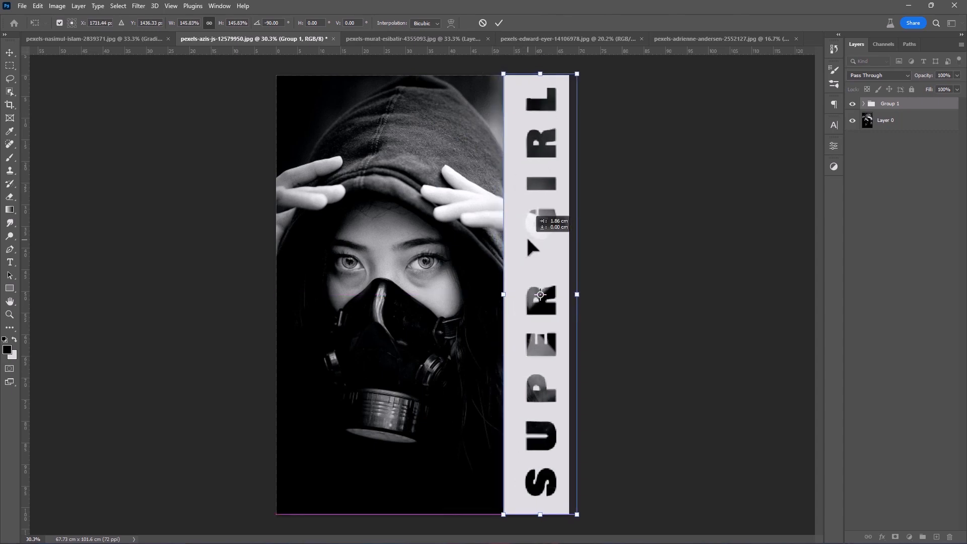
{"action": "key", "text": "Return"}
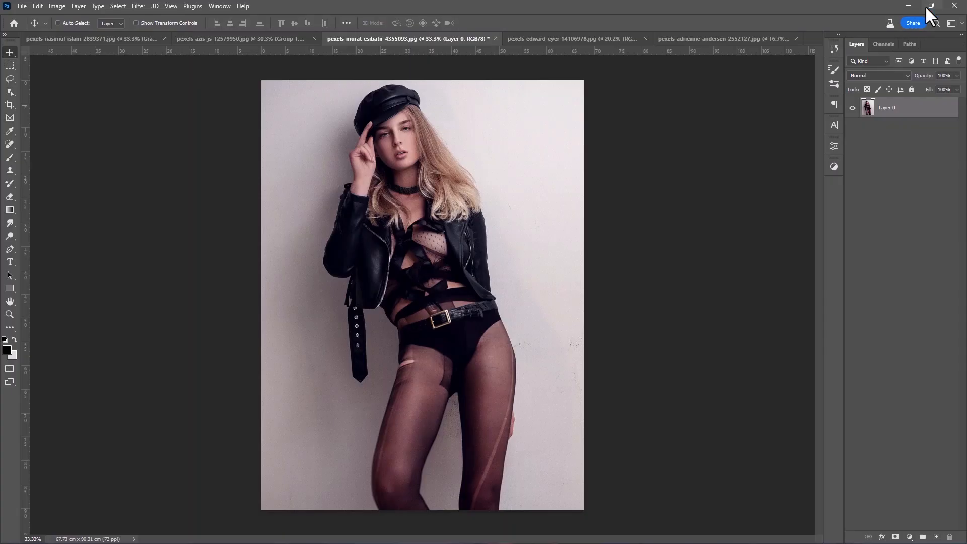
- Arrange the Photoshop window side by side with the browser page showing the duotone reference images
{"action": "mouse_move", "coordinate": [926, 5]}
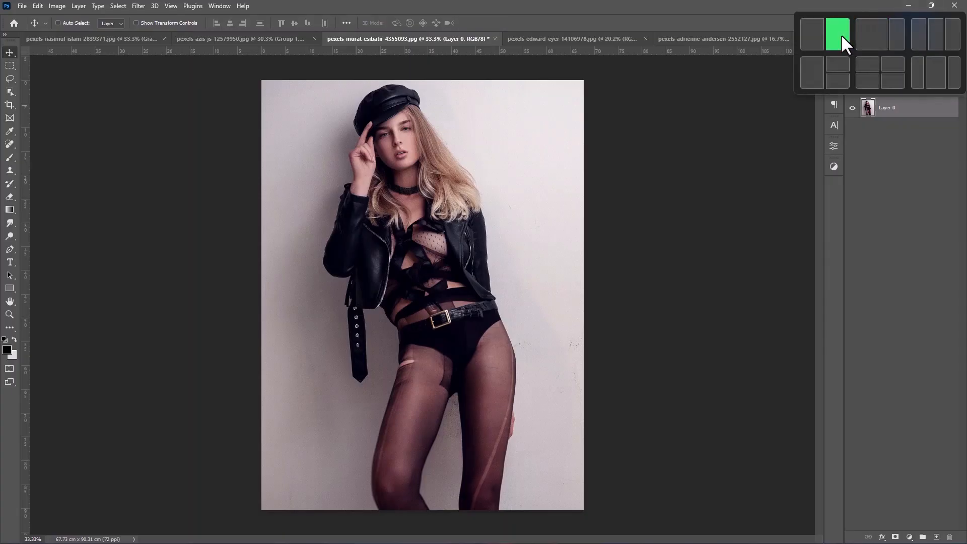
{"action": "left_click", "coordinate": [842, 34]}
{"action": "left_click", "coordinate": [335, 376]}
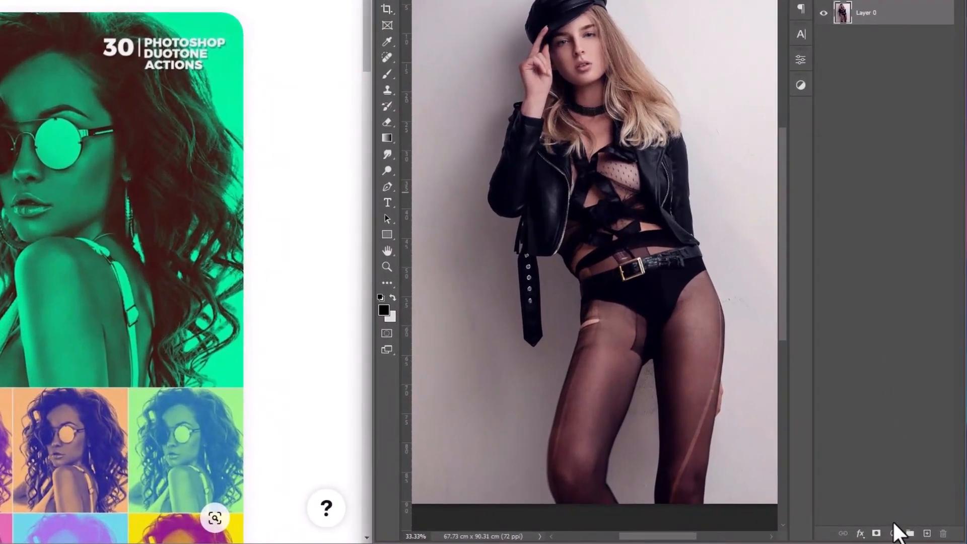
- Add a Gradient Map adjustment layer above the portrait in Layer 0
{"action": "left_click", "coordinate": [894, 533]}
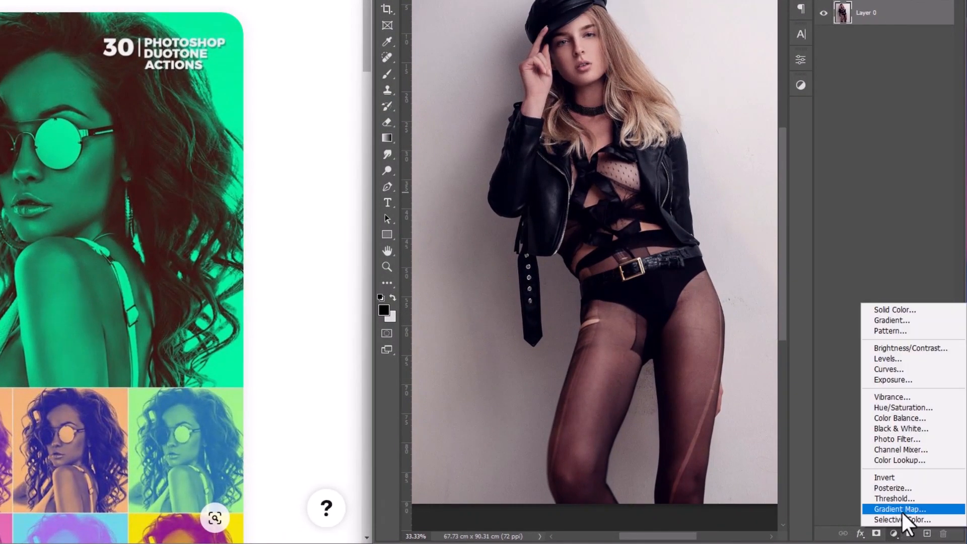
{"action": "left_click", "coordinate": [935, 510]}
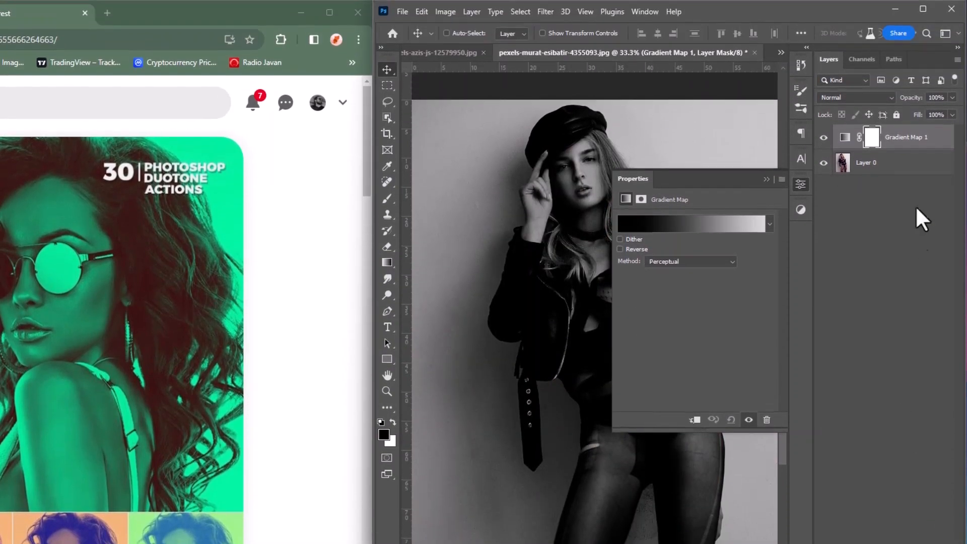
{"action": "left_click", "coordinate": [842, 140]}
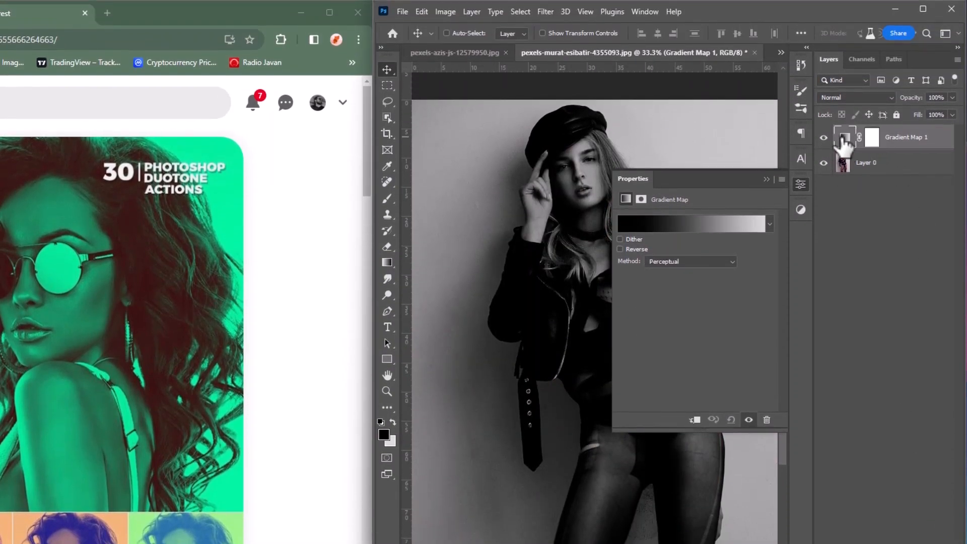
- Set the gradient's light end stop to the bright green #00f49f sampled from the duotone reference image
{"action": "left_click", "coordinate": [685, 227]}
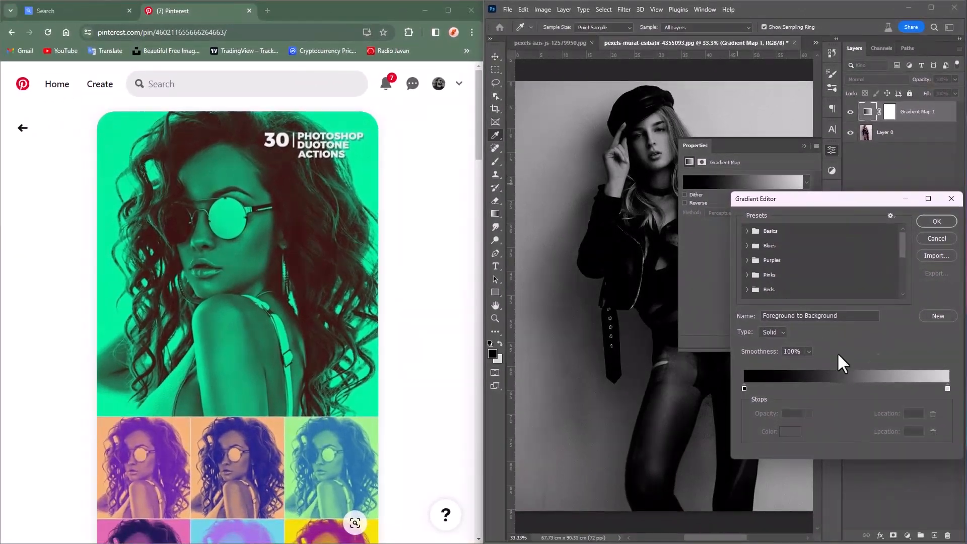
{"action": "left_click", "coordinate": [948, 388]}
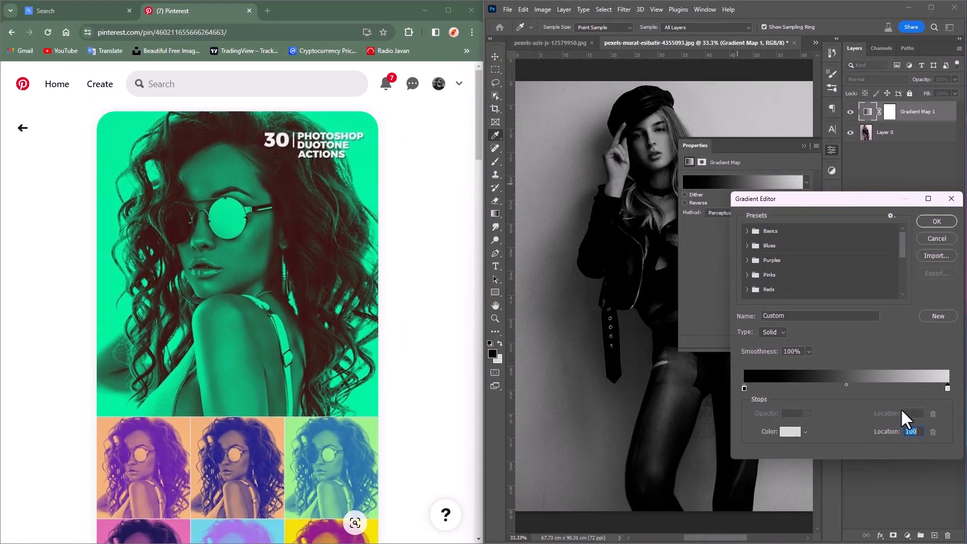
{"action": "left_click", "coordinate": [792, 432]}
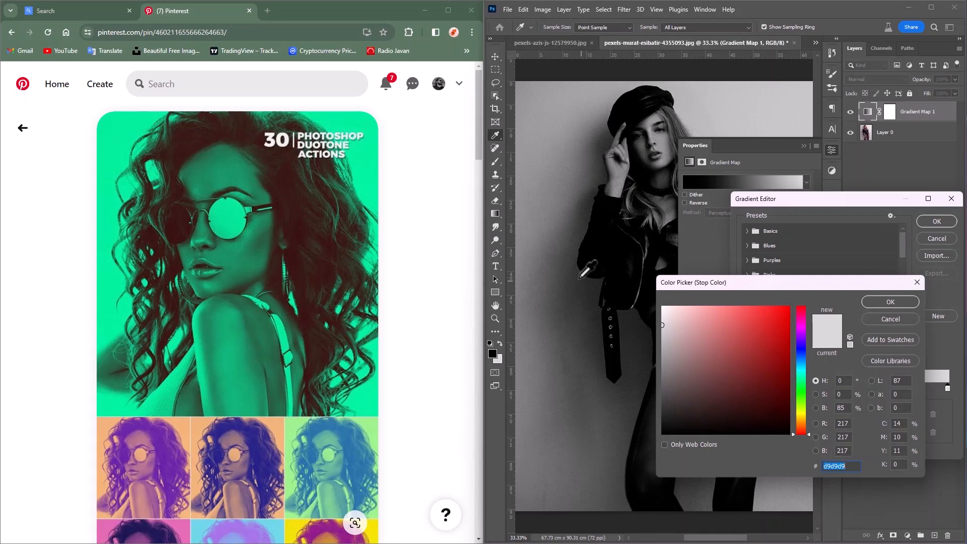
{"action": "left_click_drag", "start_coordinate": [570, 247], "coordinate": [370, 170]}
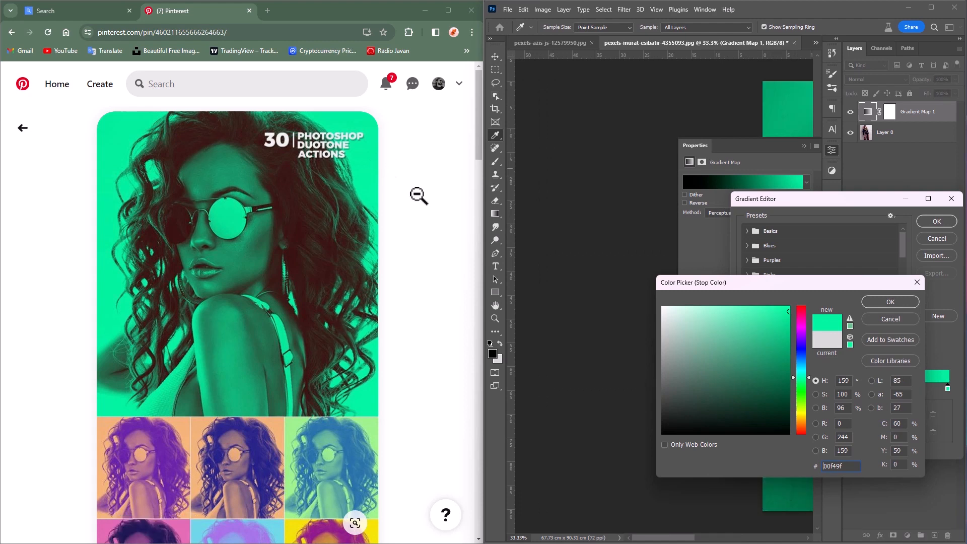
{"action": "left_click", "coordinate": [874, 304]}
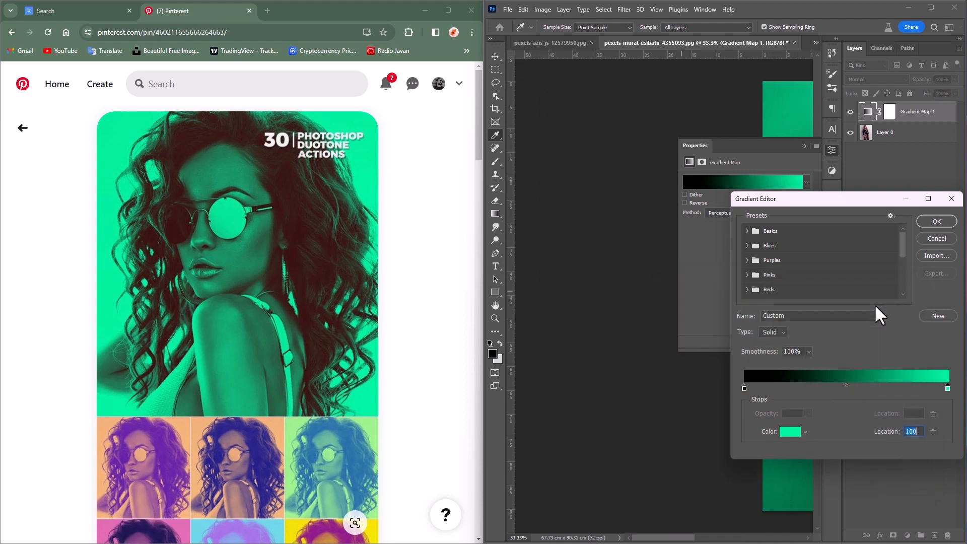
- Set the gradient's dark end stop to the dark red #3b1414 sampled from the reference hair and apply the gradient map
{"action": "left_click", "coordinate": [744, 388]}
{"action": "left_click", "coordinate": [791, 433]}
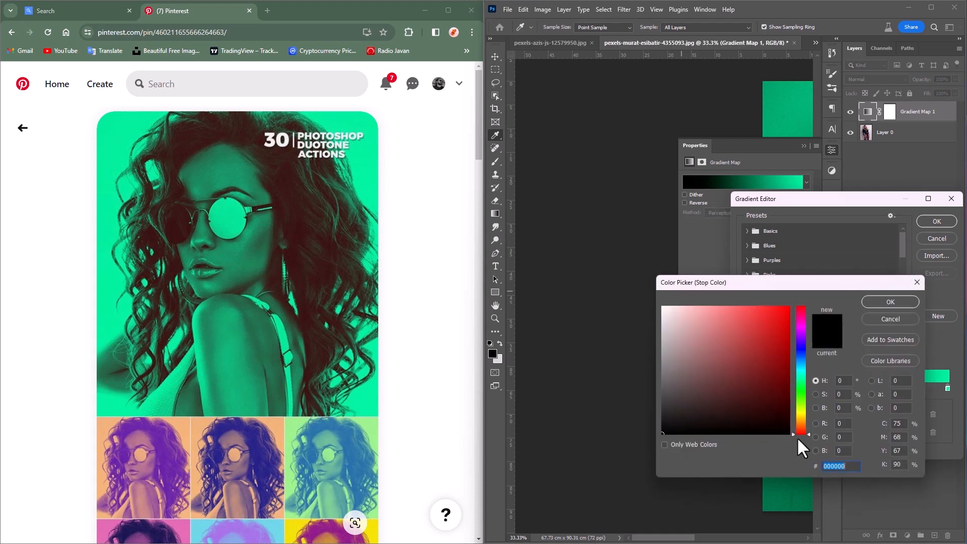
{"action": "mouse_move", "coordinate": [620, 236]}
{"action": "left_mouse_down"}
{"action": "mouse_move", "coordinate": [322, 241]}
{"action": "mouse_move", "coordinate": [301, 259]}
{"action": "mouse_move", "coordinate": [297, 213]}
{"action": "left_mouse_up"}
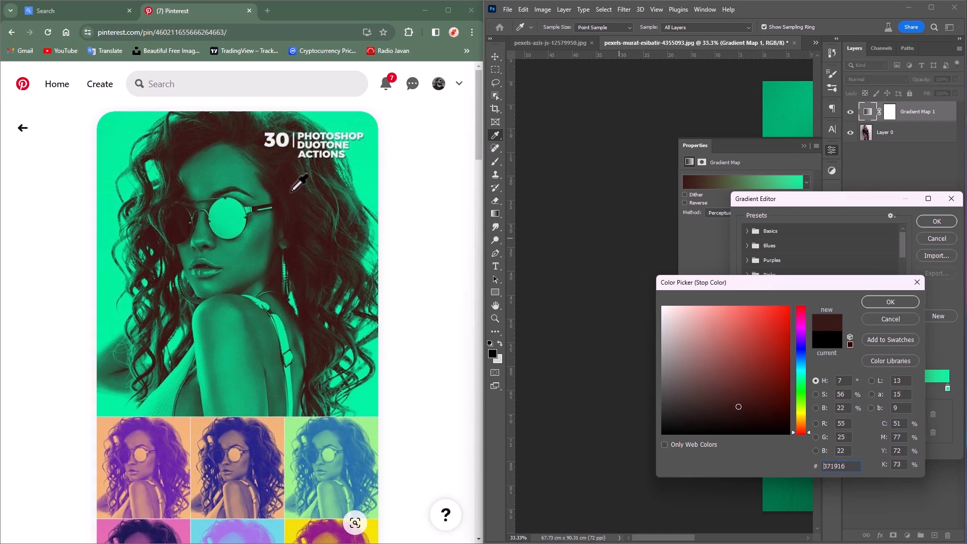
{"action": "left_click_drag", "start_coordinate": [289, 176], "coordinate": [295, 175]}
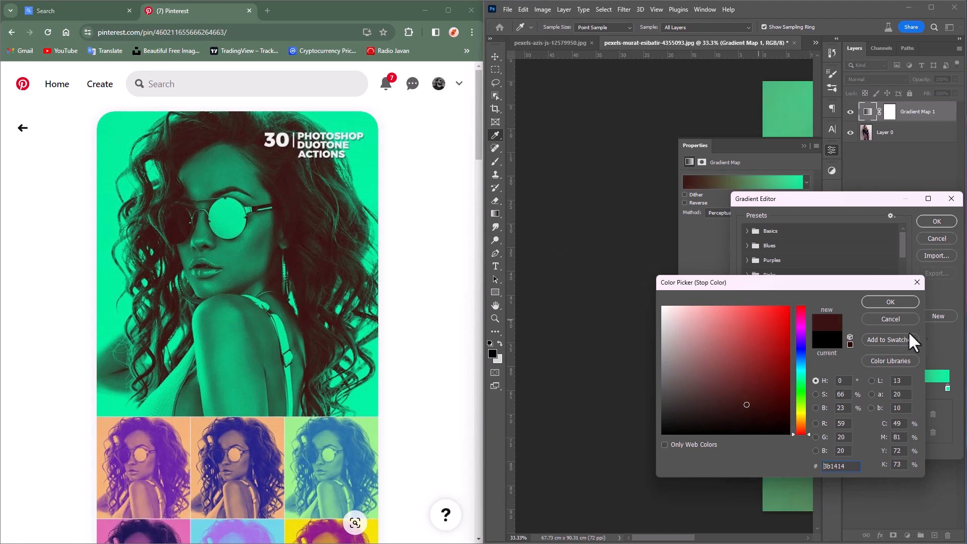
{"action": "left_click", "coordinate": [916, 301]}
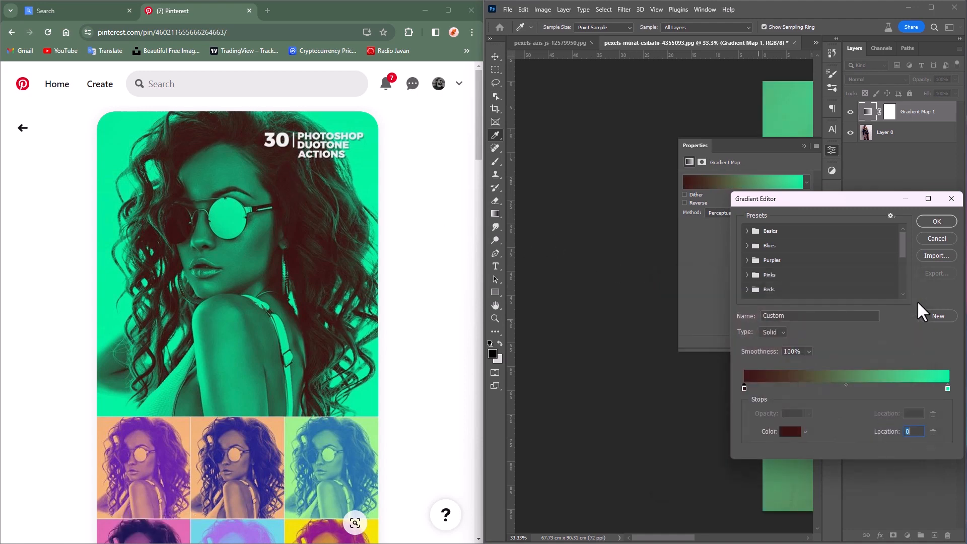
{"action": "left_click", "coordinate": [937, 222]}
{"action": "left_click", "coordinate": [804, 147]}
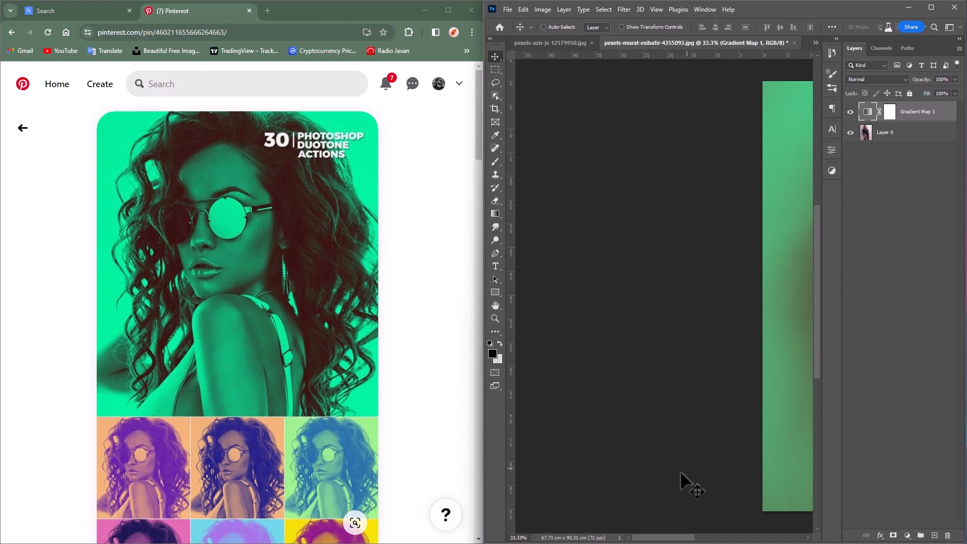
{"action": "left_click_drag", "start_coordinate": [643, 540], "coordinate": [700, 540]}
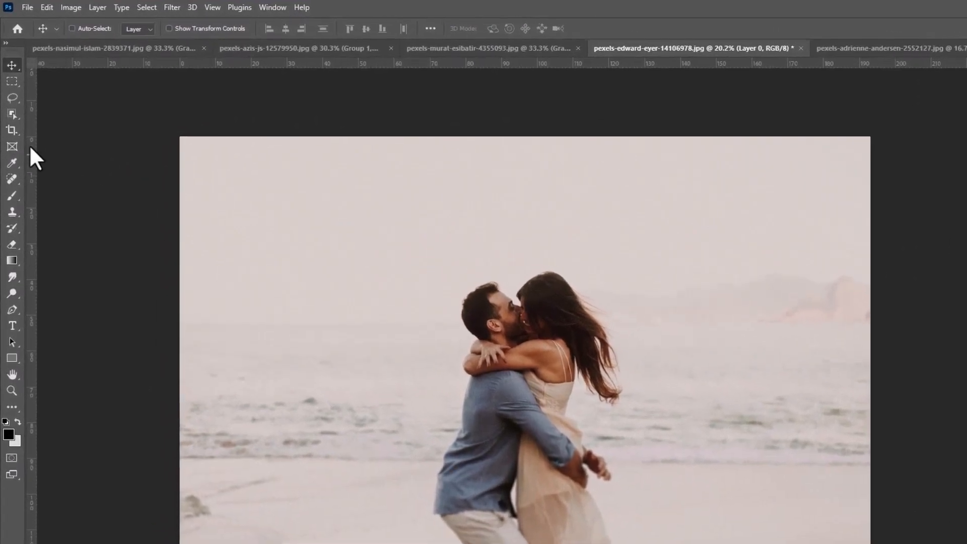
- Extend the couple photo's canvas equally on both sides with the Crop tool to about 215.41 cm wide
{"action": "left_click", "coordinate": [9, 103]}
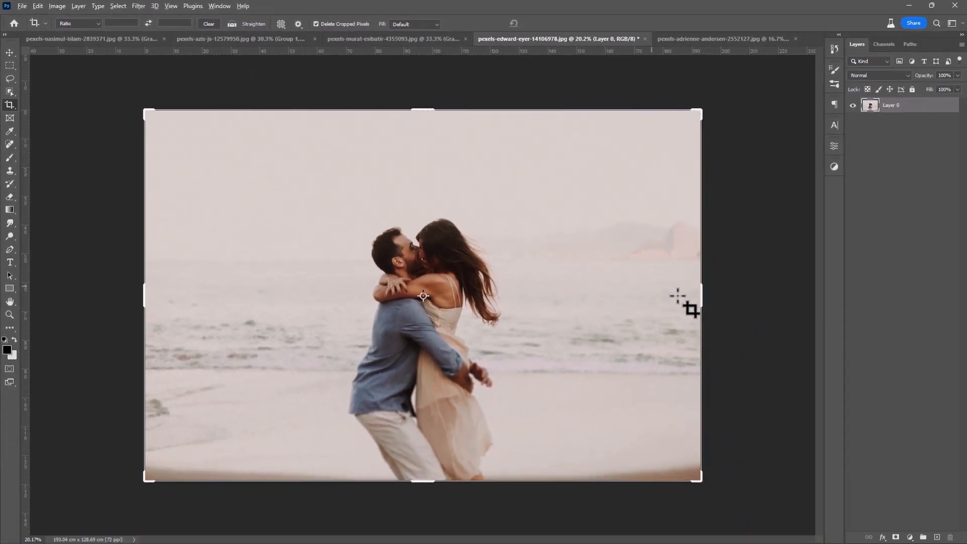
{"action": "left_click_drag", "start_coordinate": [803, 337], "coordinate": [810, 340]}
{"action": "left_click_drag", "start_coordinate": [708, 295], "coordinate": [732, 295]}
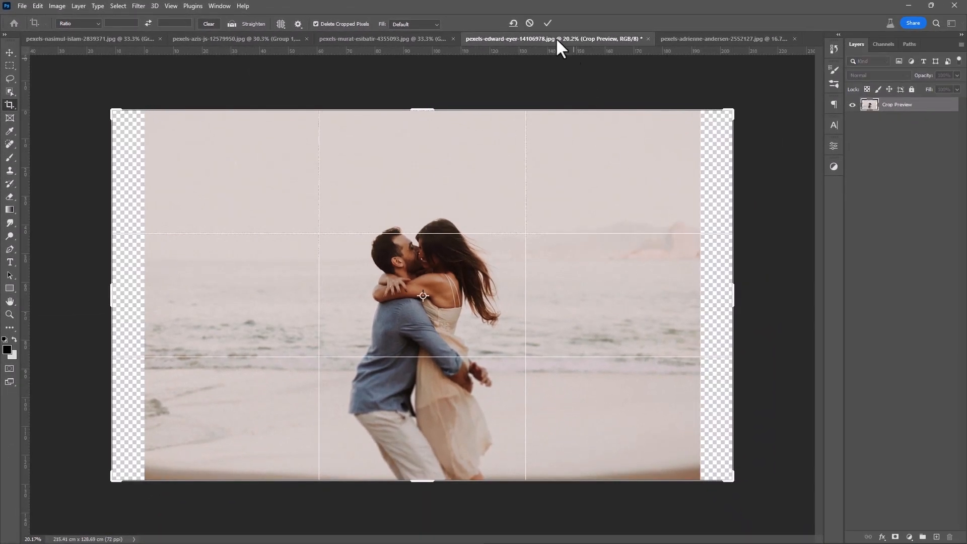
{"action": "left_click", "coordinate": [548, 24]}
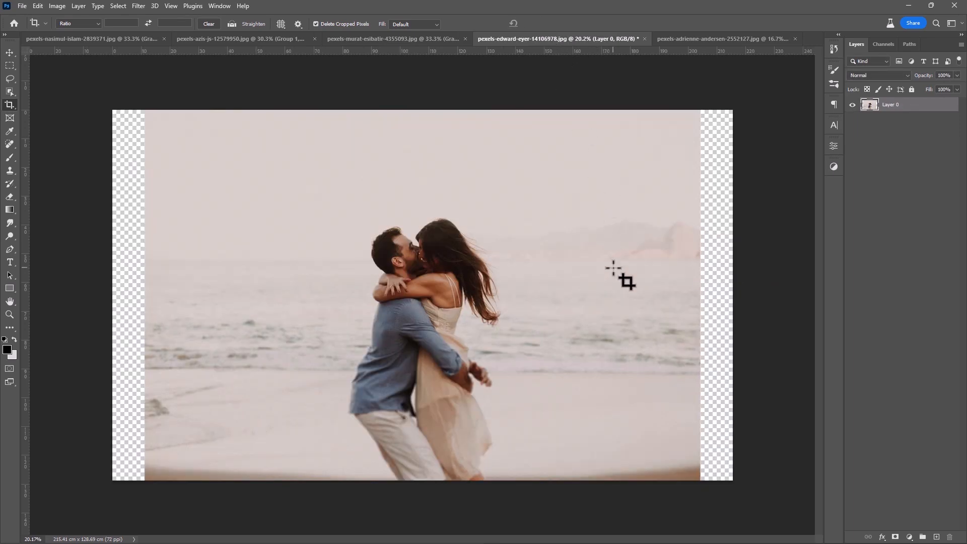
{"action": "key", "text": "ctrl+t"}
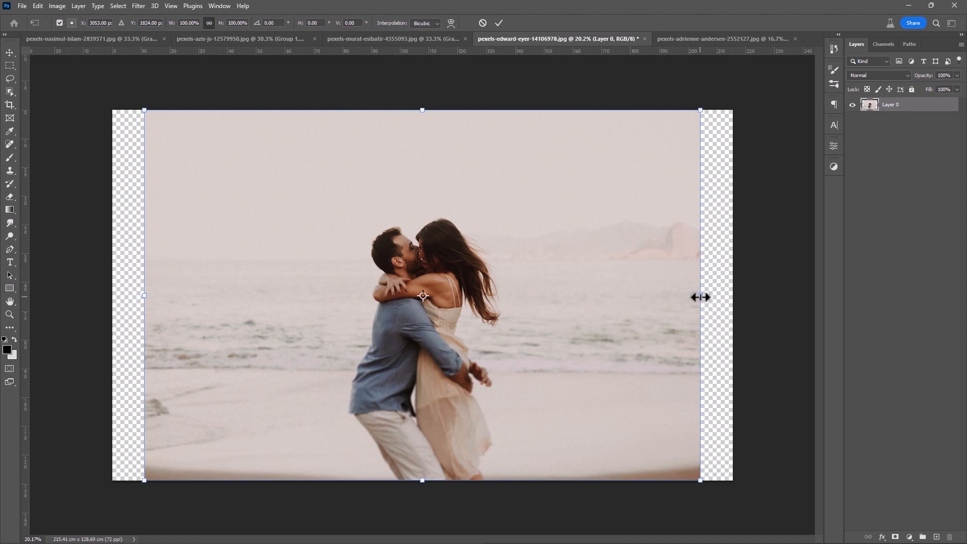
{"action": "left_click_drag", "start_coordinate": [701, 297], "coordinate": [733, 296]}
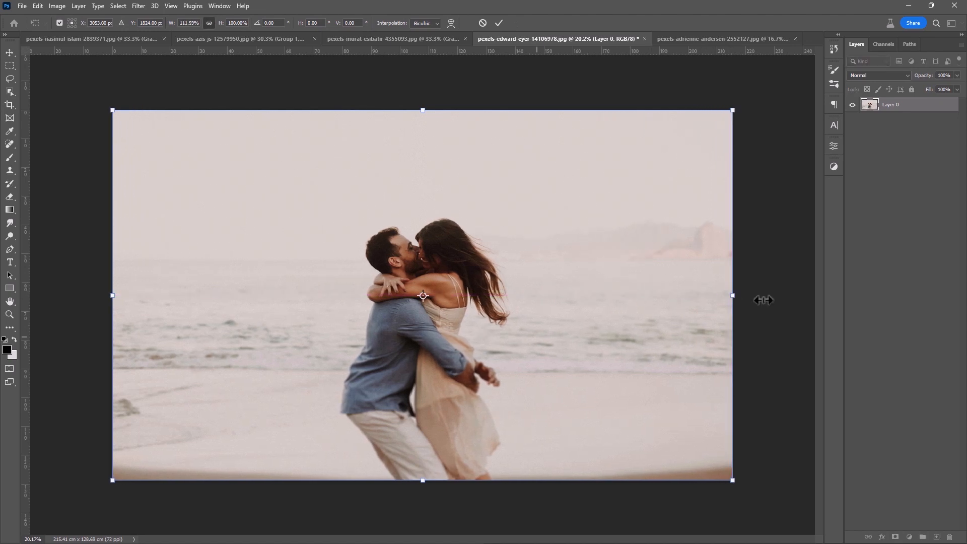
{"action": "left_click", "coordinate": [483, 23]}
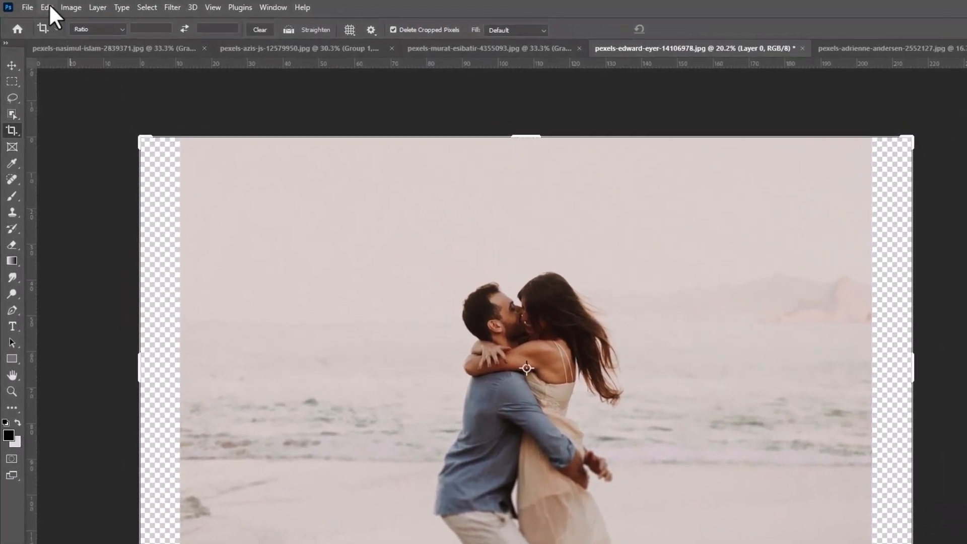
- Stretch the photo to 111.59% width with Content-Aware Scale so it fills the empty canvas on both sides
{"action": "left_click", "coordinate": [38, 5]}
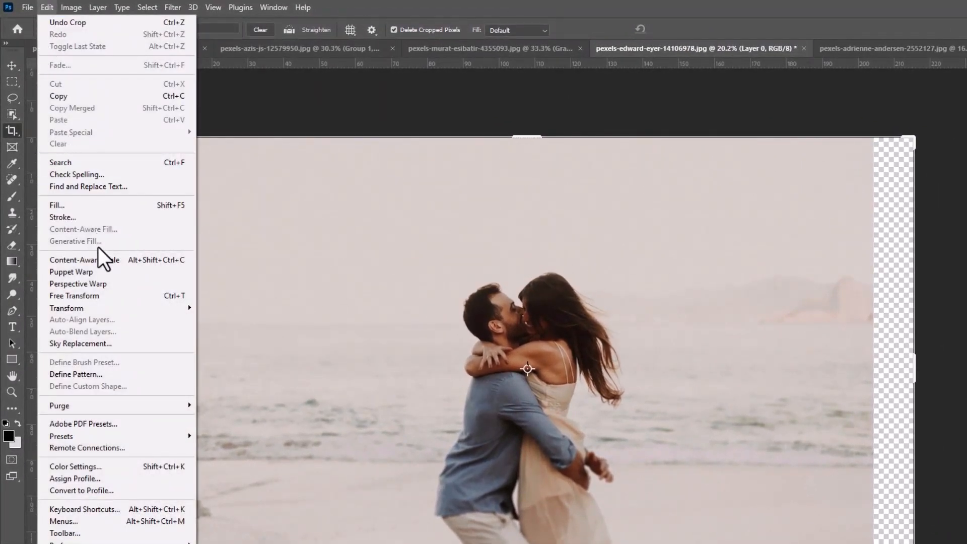
{"action": "left_click", "coordinate": [172, 261]}
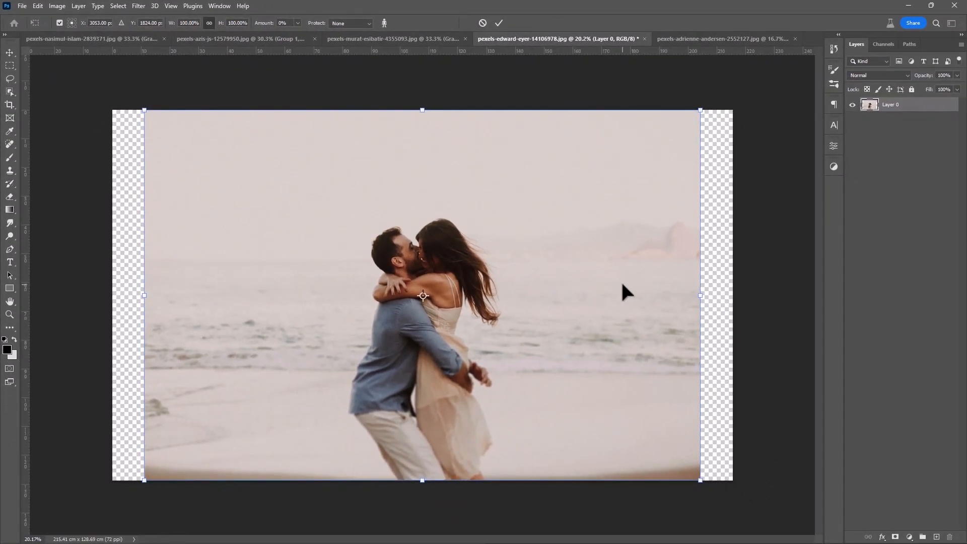
{"action": "left_click_drag", "start_coordinate": [705, 297], "coordinate": [730, 292]}
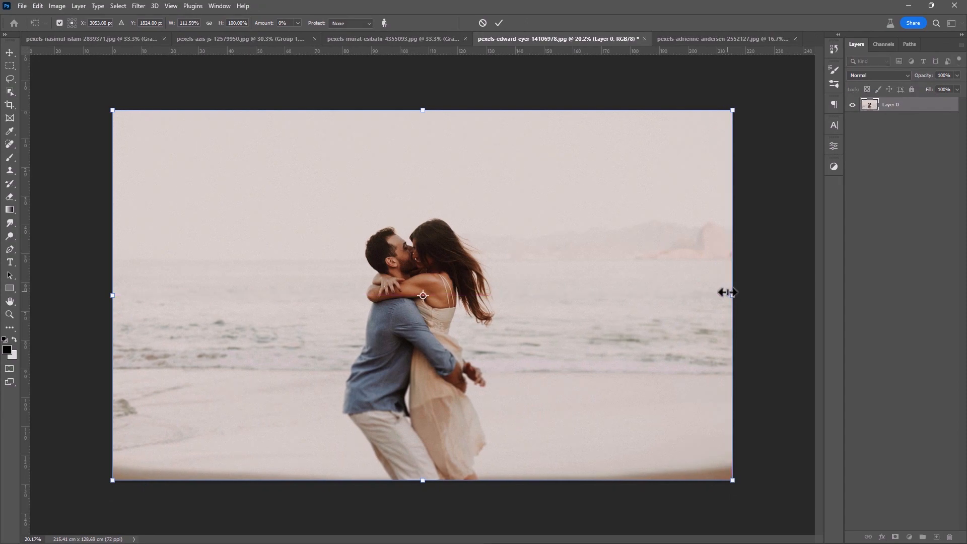
{"action": "left_click", "coordinate": [500, 23]}
{"action": "key", "text": "c"}
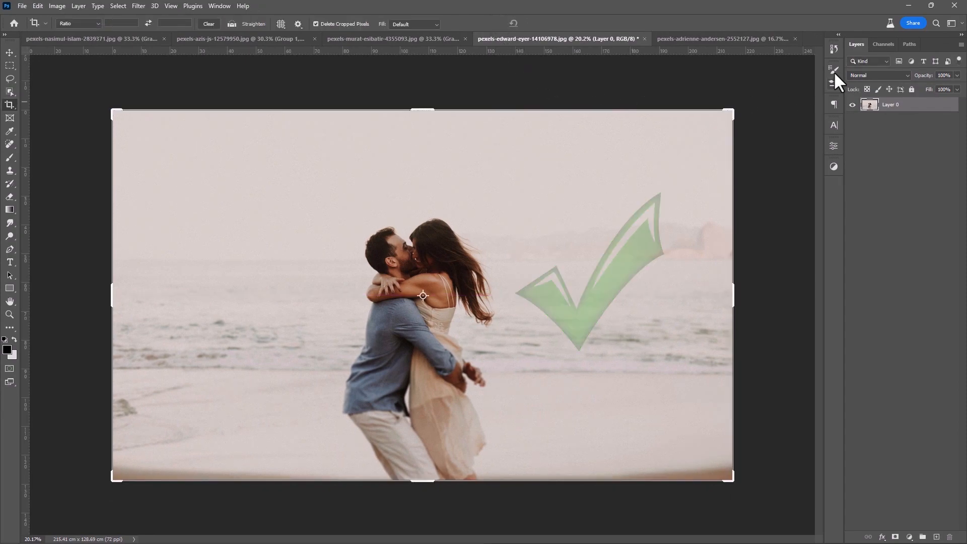
- Compare the couple photo before and after the Content-Aware Scale using its history states
{"action": "left_click", "coordinate": [833, 50]}
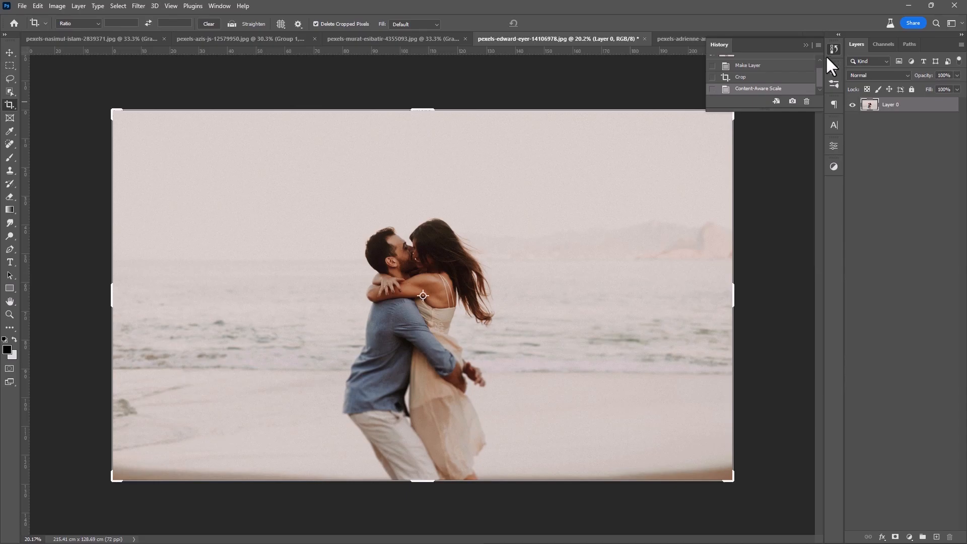
{"action": "left_click", "coordinate": [779, 81]}
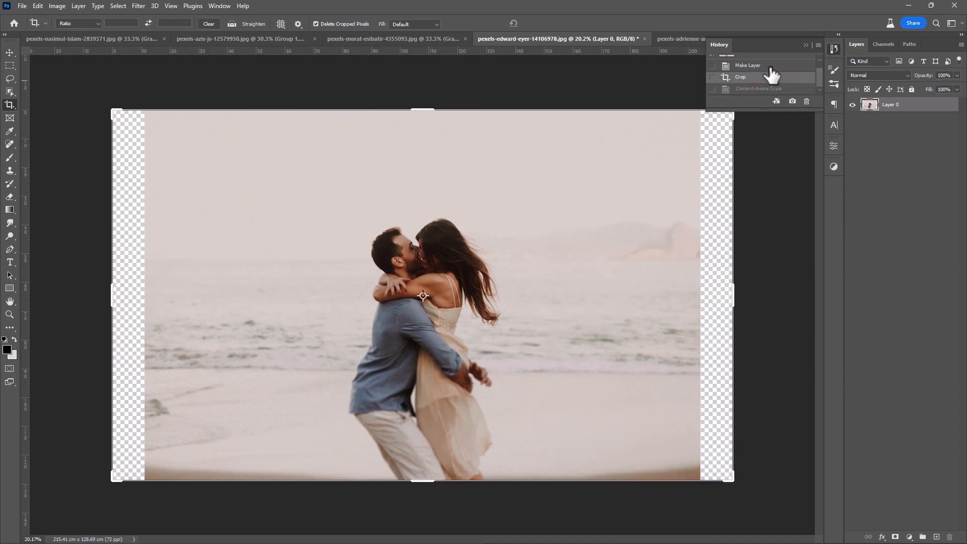
{"action": "left_click", "coordinate": [768, 90]}
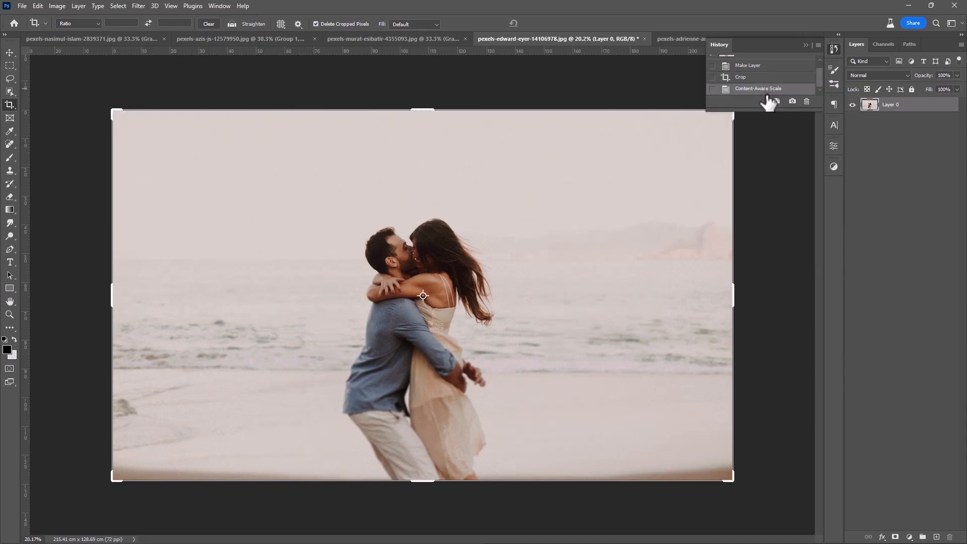
{"action": "left_click", "coordinate": [804, 45]}
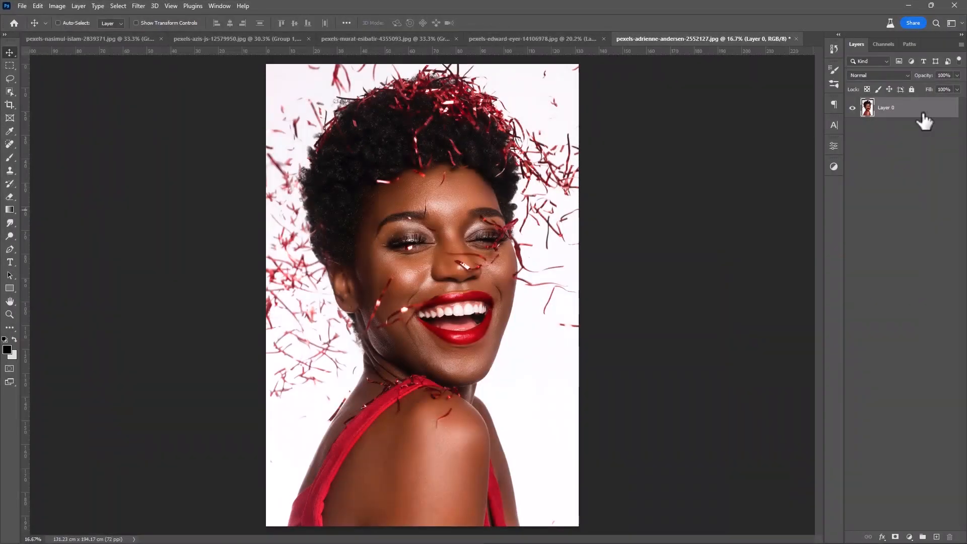
{"action": "right_click", "coordinate": [924, 117]}
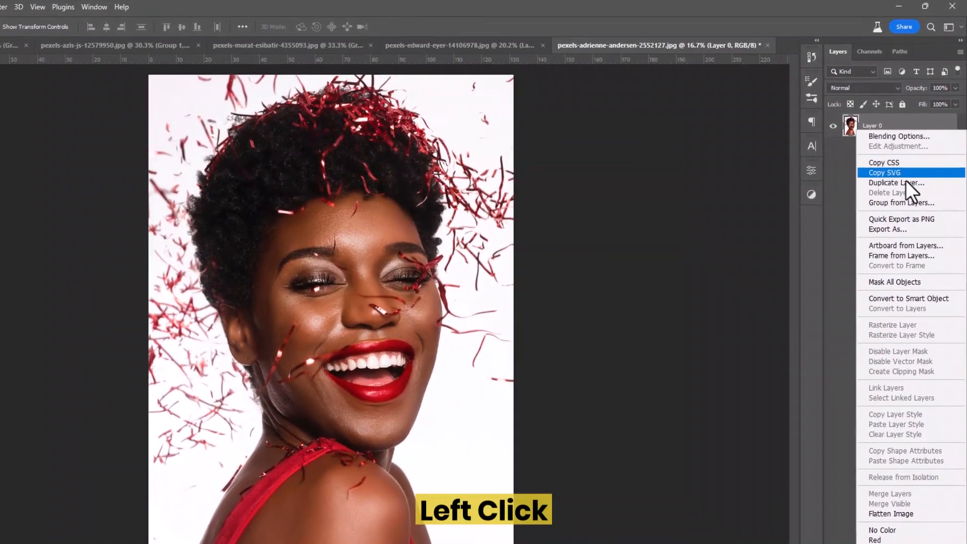
{"action": "left_click", "coordinate": [863, 119]}
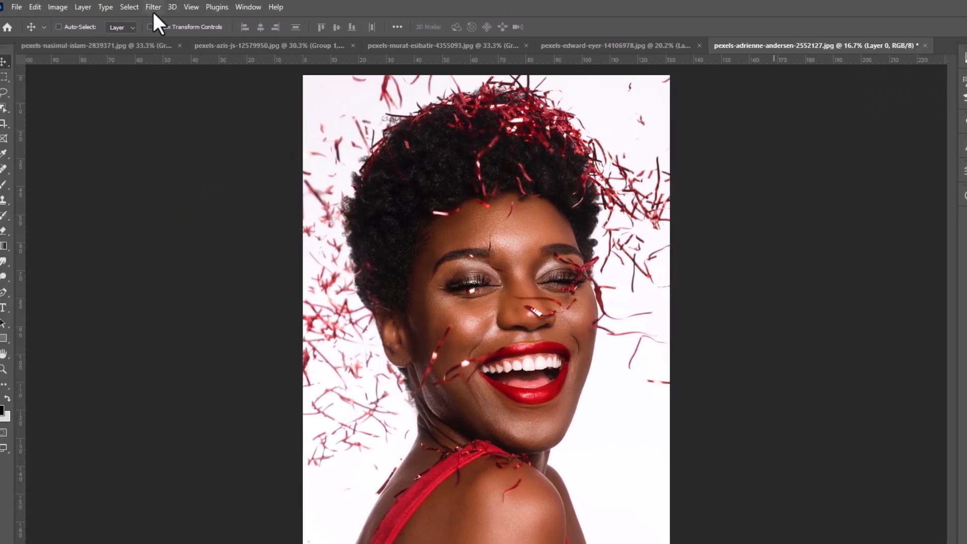
{"action": "left_click", "coordinate": [161, 7]}
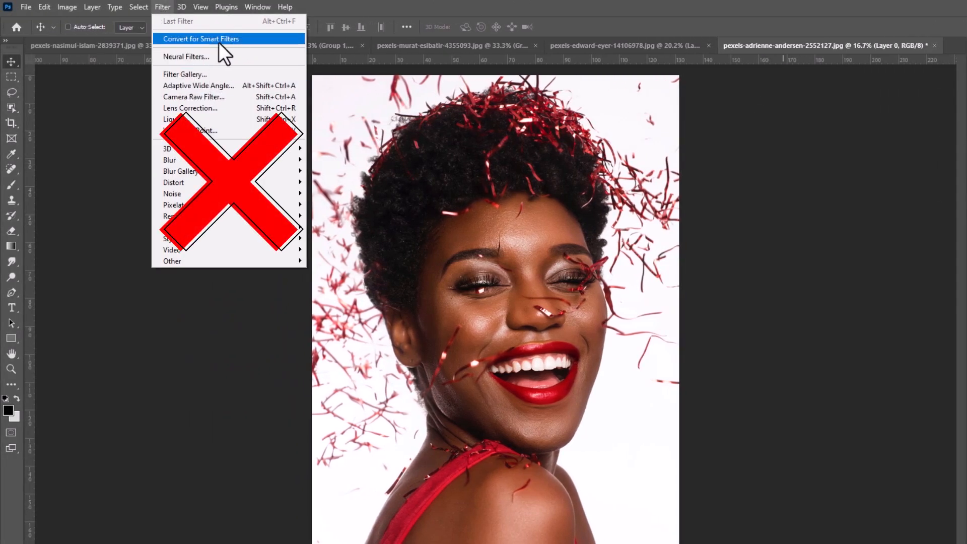
{"action": "left_click", "coordinate": [165, 5]}
- Assign the keyboard shortcut Alt+Ctrl+X to the Convert for Smart Filters command and save the shortcut settings
{"action": "left_click", "coordinate": [45, 7]}
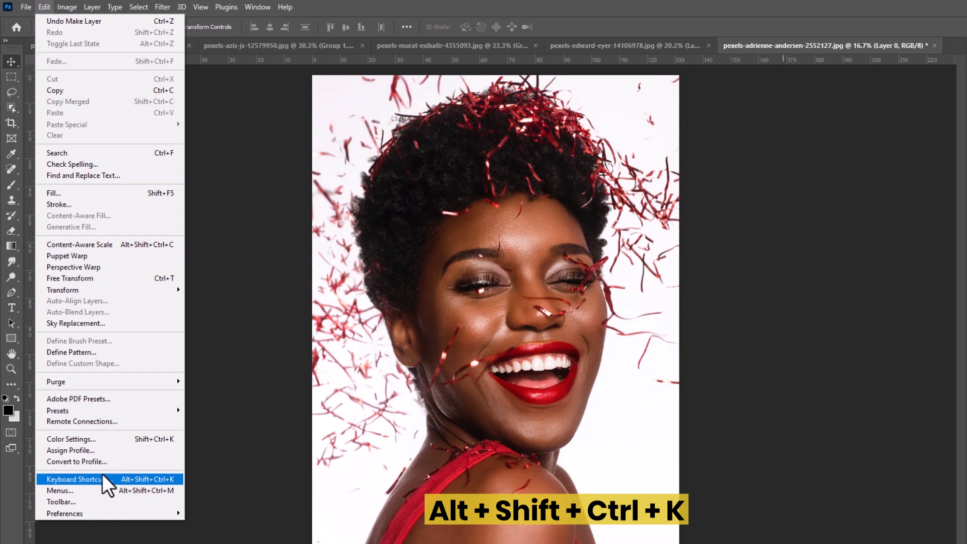
{"action": "left_click", "coordinate": [120, 479]}
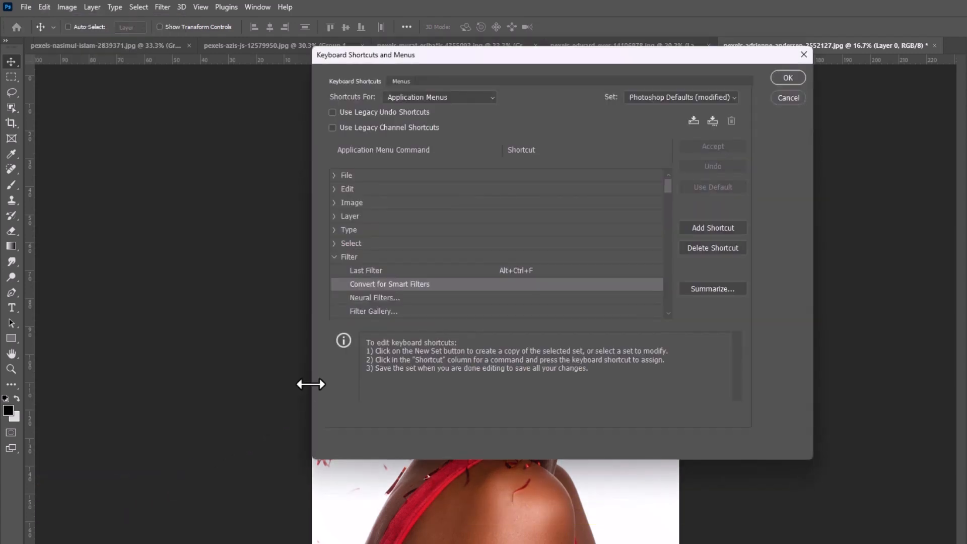
{"action": "left_click", "coordinate": [473, 97]}
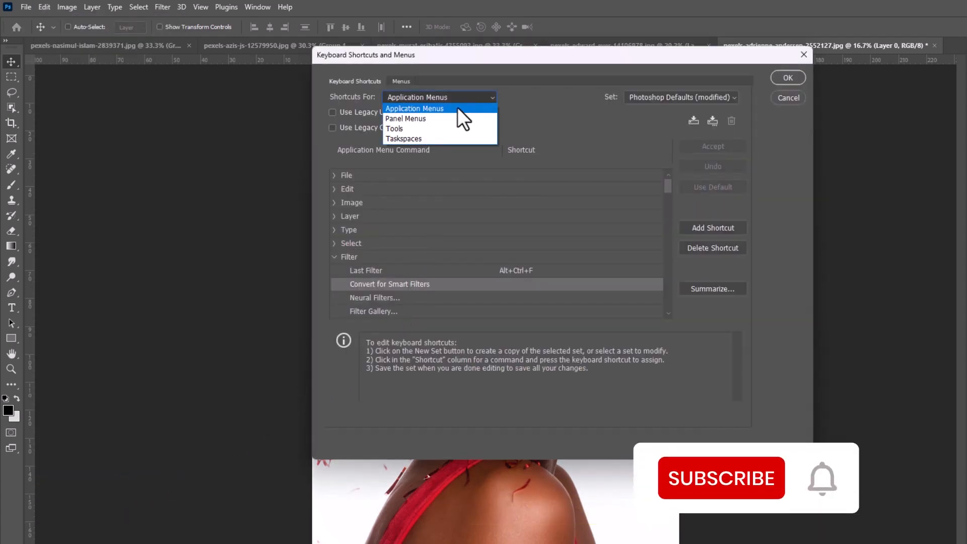
{"action": "left_click", "coordinate": [458, 108]}
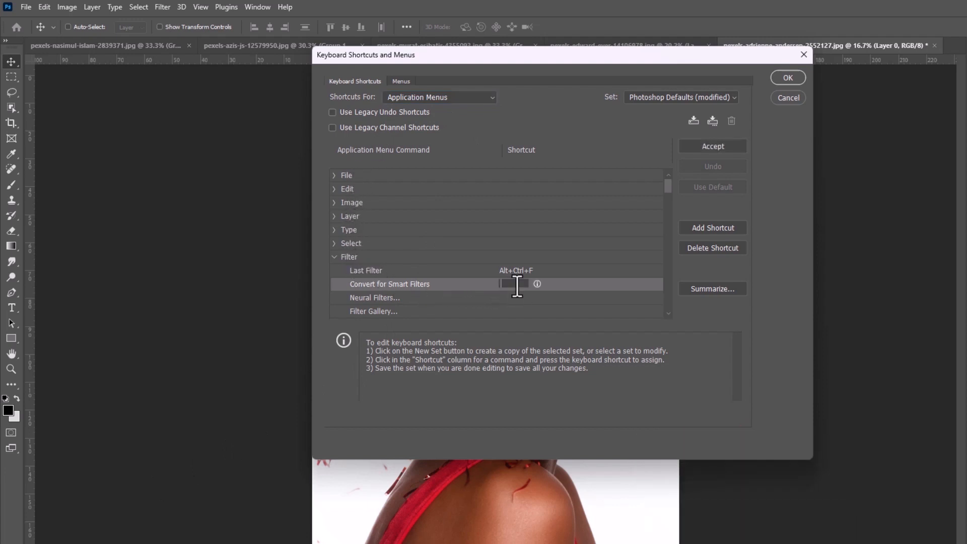
{"action": "key", "text": "ctrl+alt+x"}
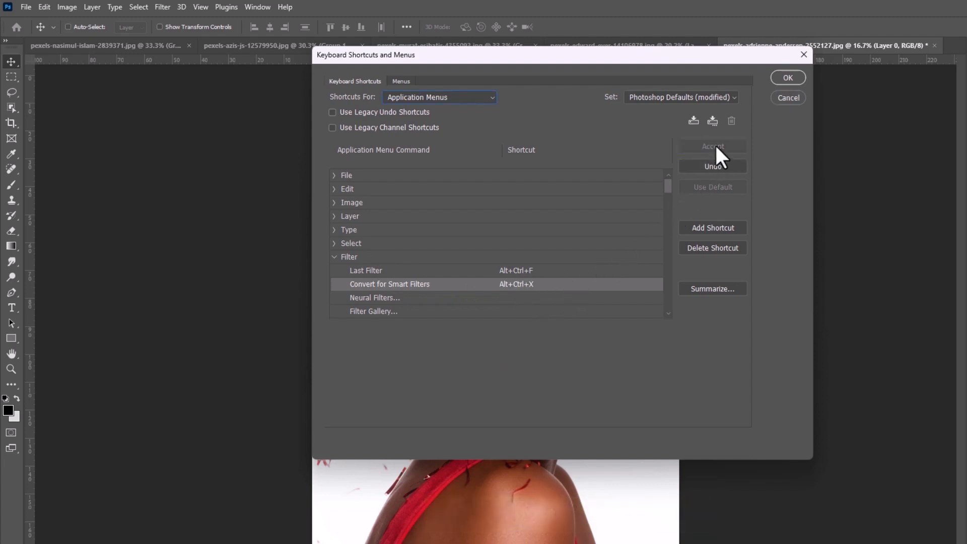
{"action": "left_click", "coordinate": [787, 77]}
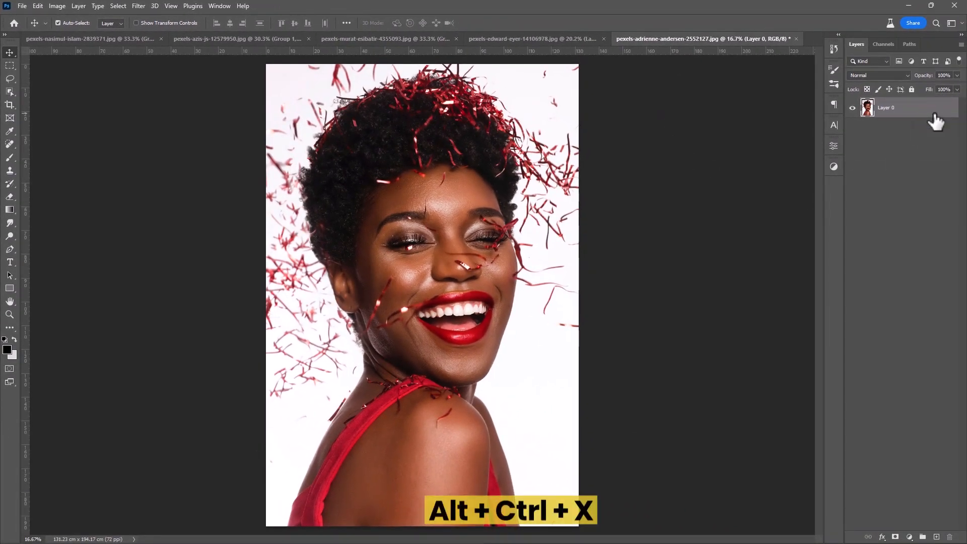
- Convert the laughing woman's photo layer for Smart Filters
{"action": "key", "text": "ctrl+alt+x"}
{"action": "left_click", "coordinate": [472, 205]}
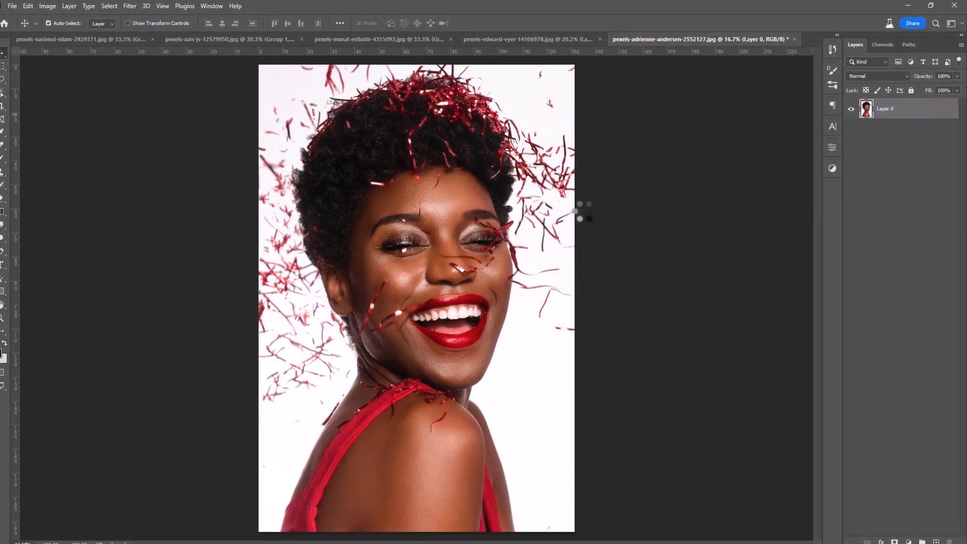